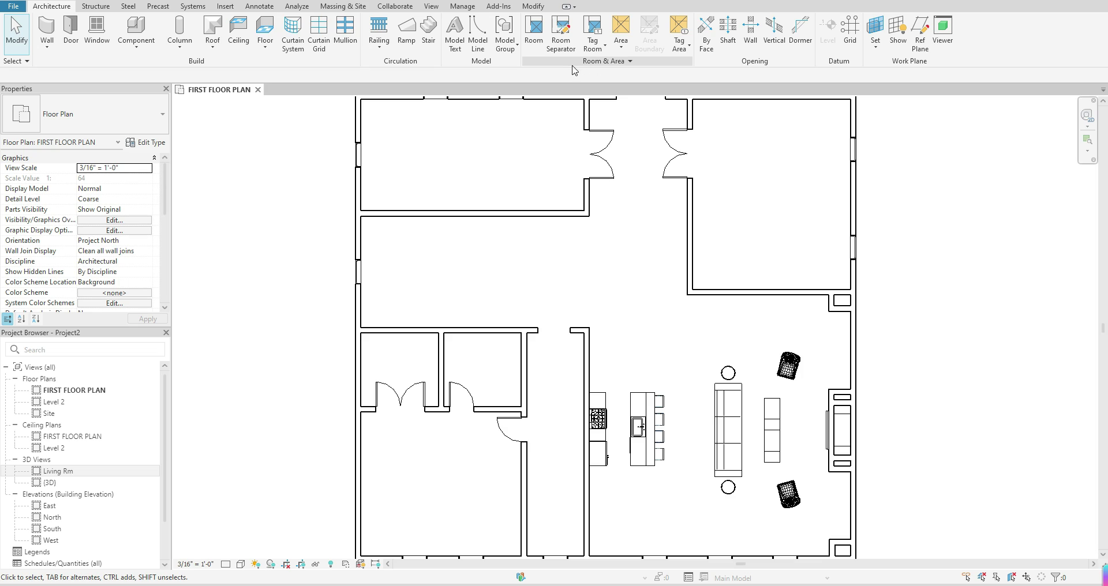
Start the Room tool on the first floor plan, which brings up the save reminder
{"action": "left_click", "coordinate": [534, 34]}
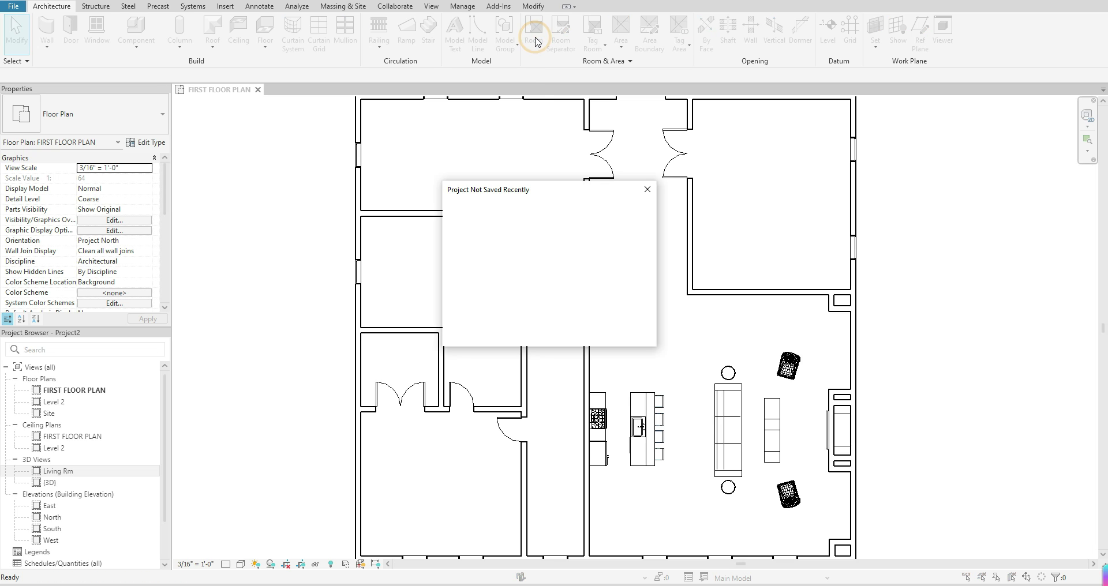
Close the Project Not Saved Recently prompt and resume placing rooms on the plan
{"action": "left_click", "coordinate": [646, 189]}
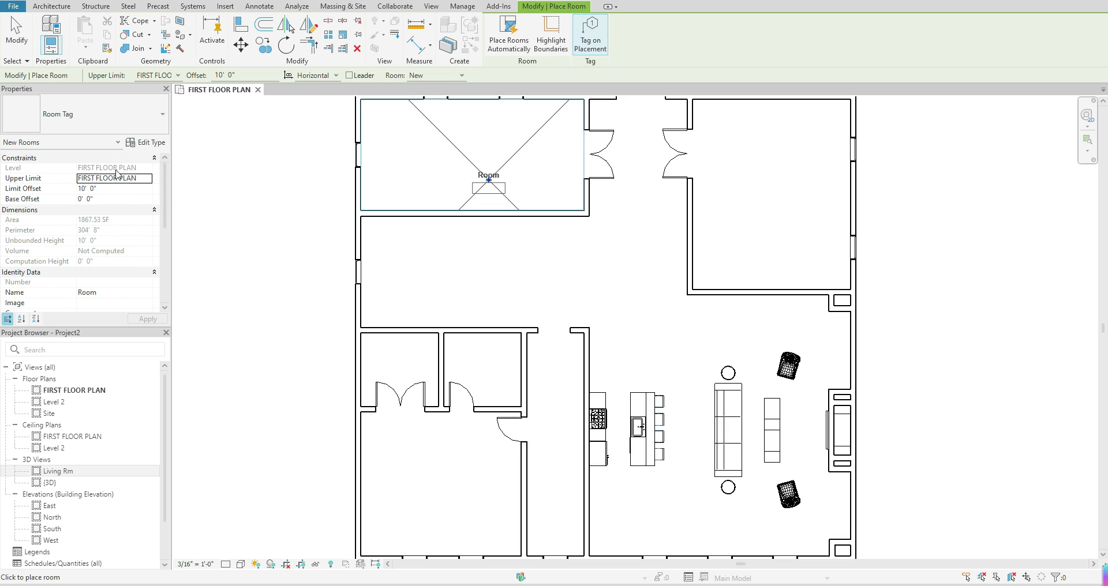
{"action": "left_click", "coordinate": [507, 315]}
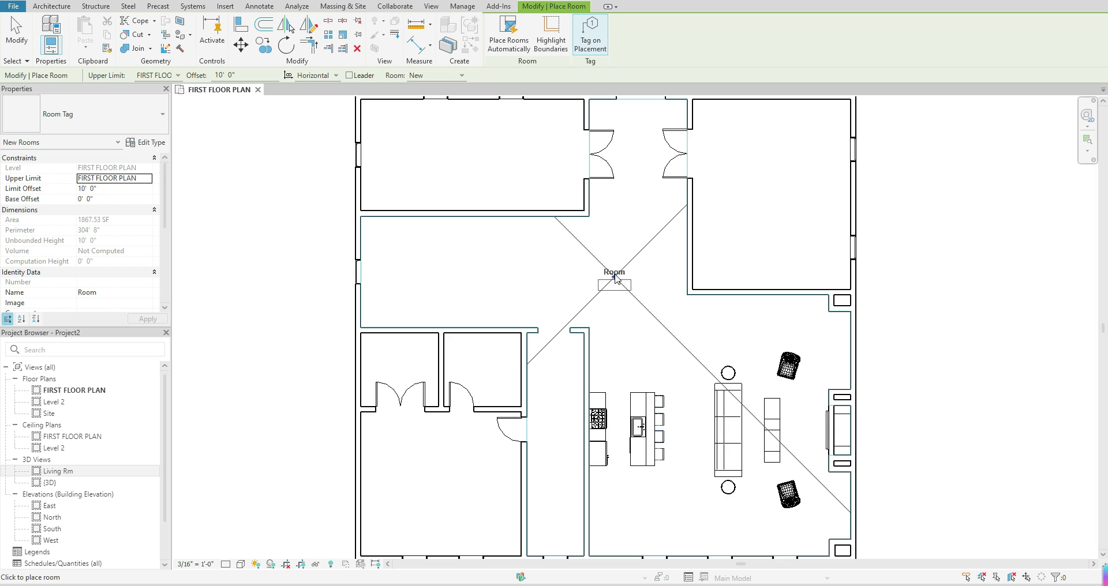
Place tagged rooms in the top-left, top-right, two small lower-left and large bottom-left spaces
{"action": "scroll", "coordinate": [622, 289], "scroll_direction": "down", "scroll_amount": 1}
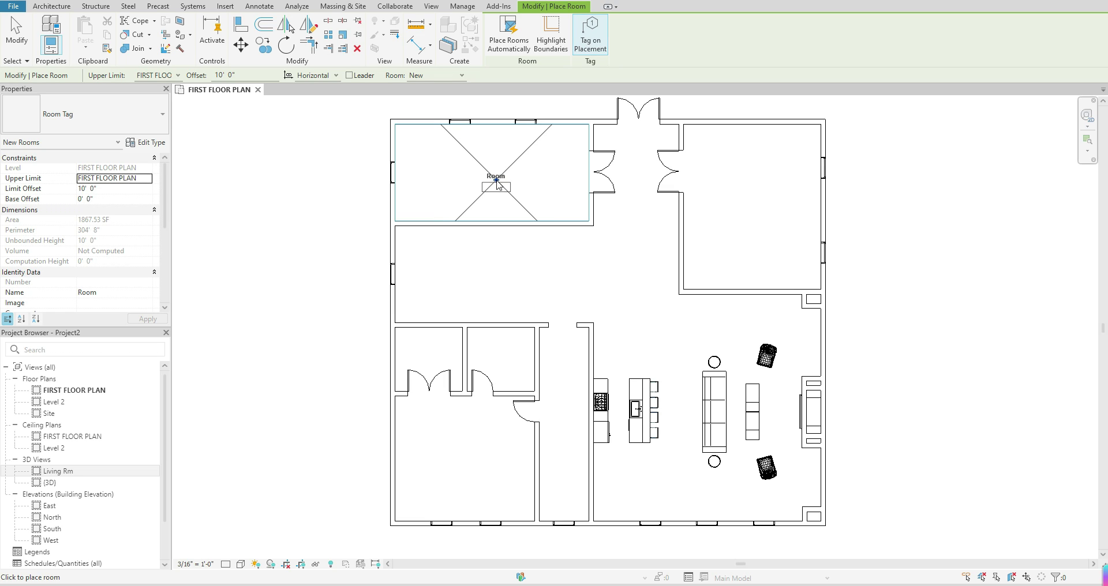
{"action": "left_click", "coordinate": [499, 180]}
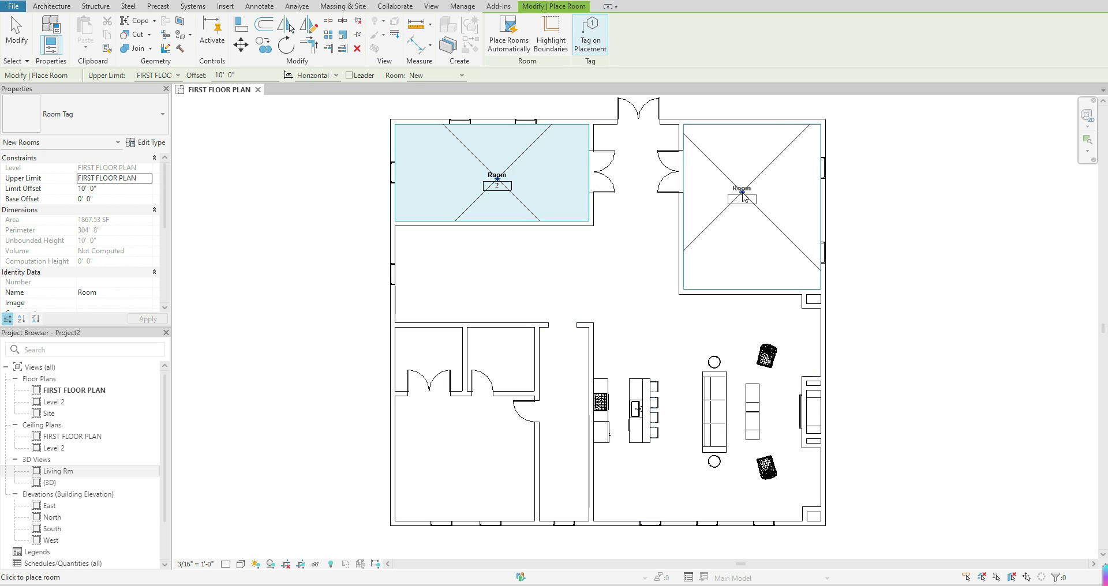
{"action": "left_click", "coordinate": [758, 216]}
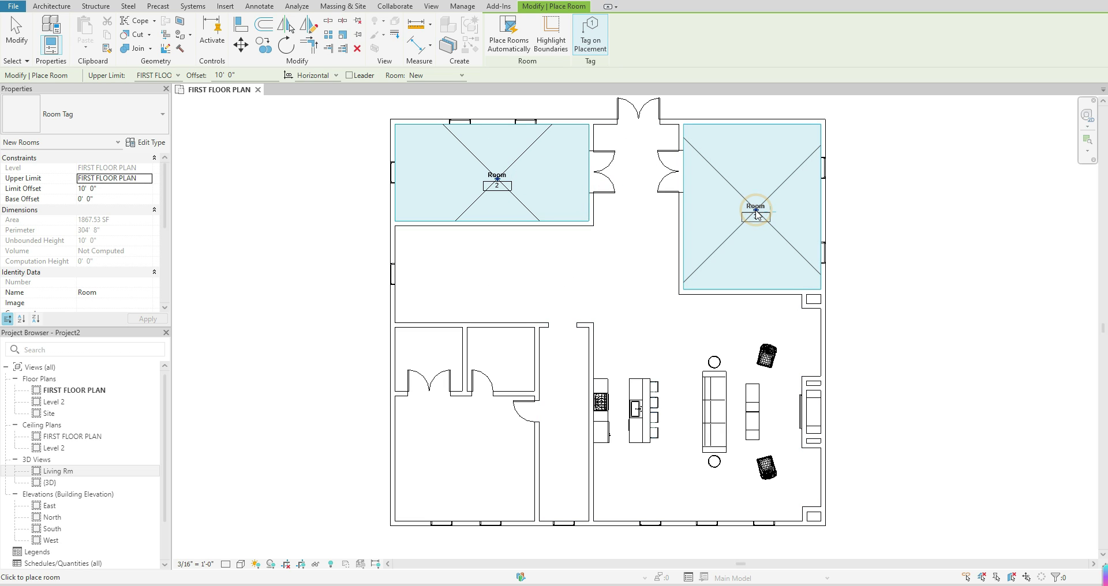
{"action": "left_click", "coordinate": [424, 356]}
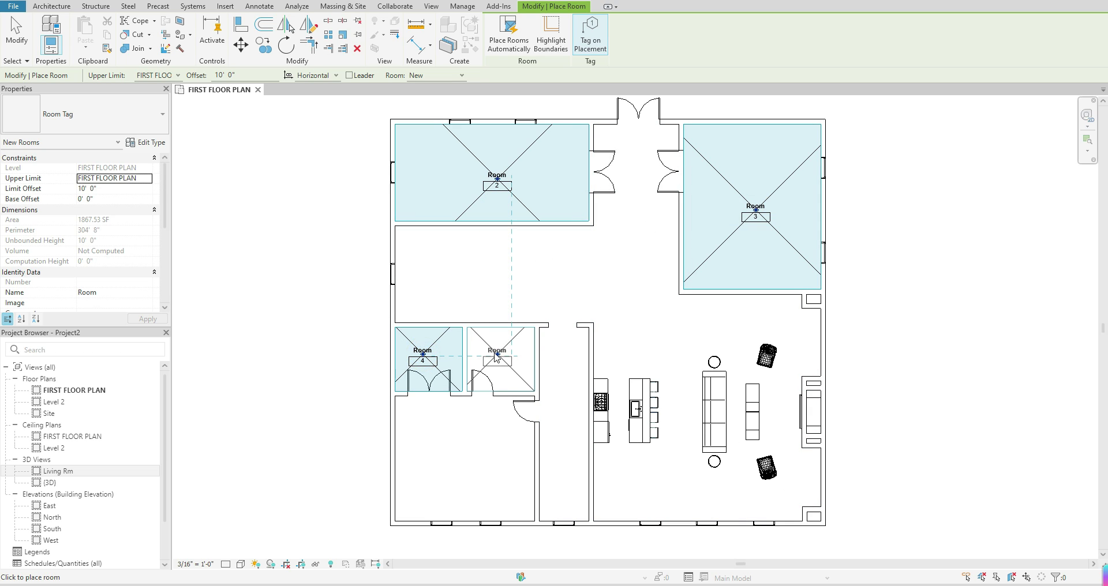
{"action": "left_click", "coordinate": [497, 358]}
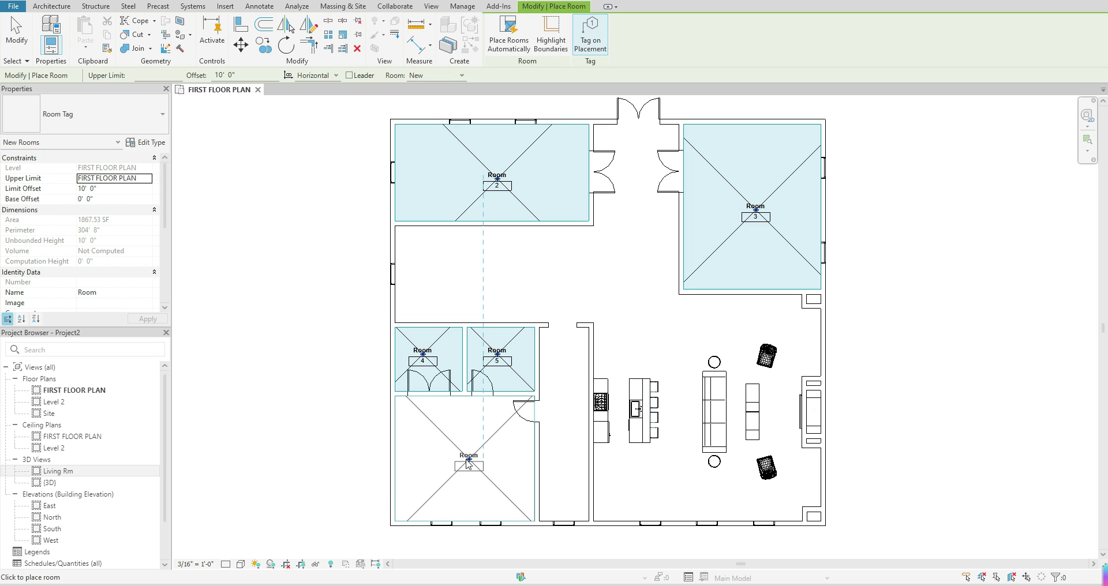
{"action": "left_click", "coordinate": [468, 465]}
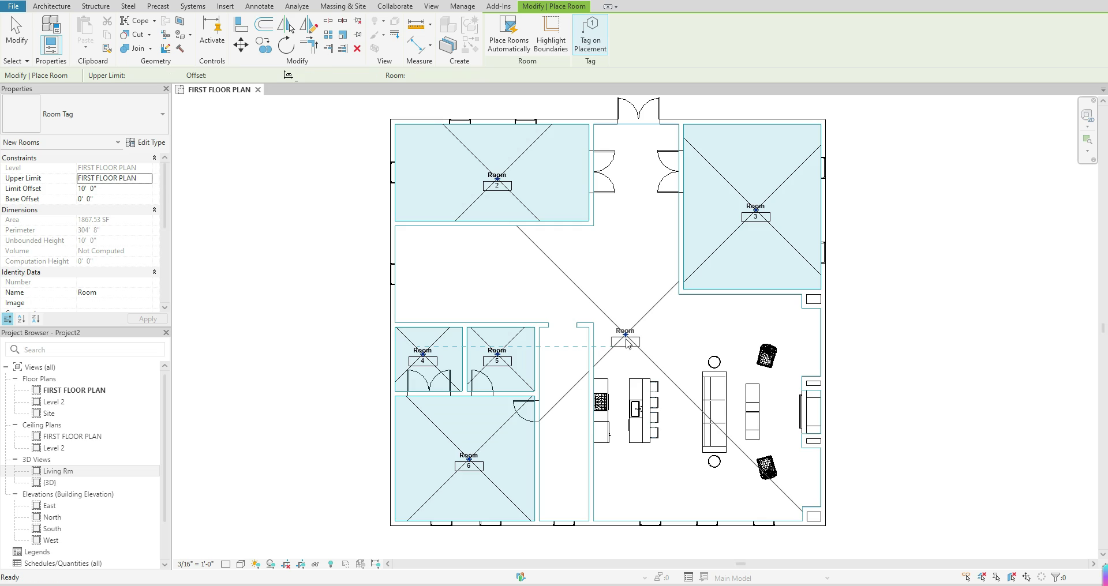
Finish placing rooms, leaving rooms 2 through 6 tagged
{"action": "key", "text": "Escape"}
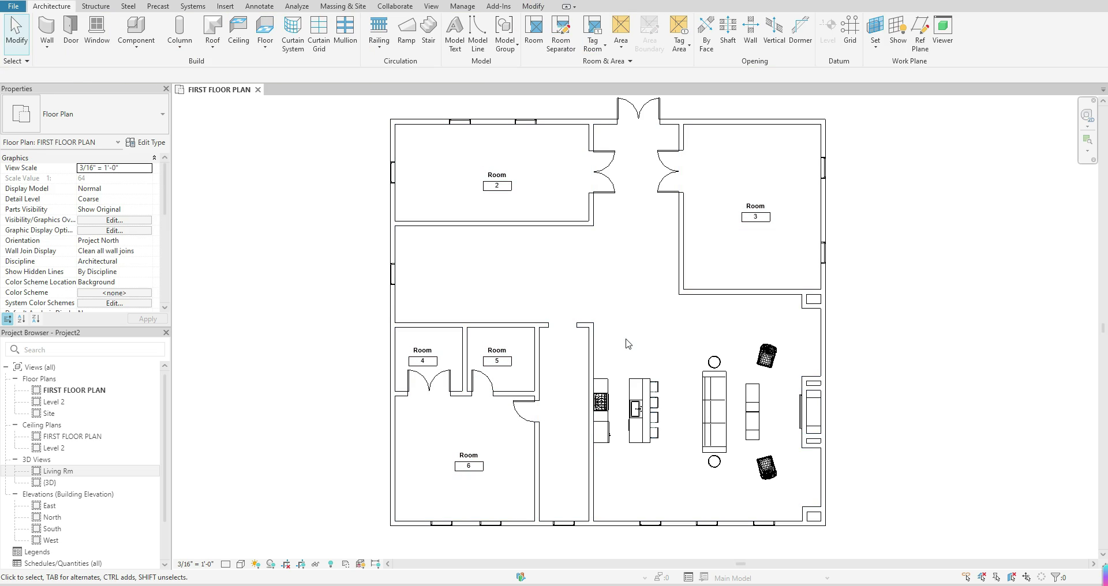
Switch to Room Separator using the straight Line draw tool
{"action": "left_click", "coordinate": [564, 39]}
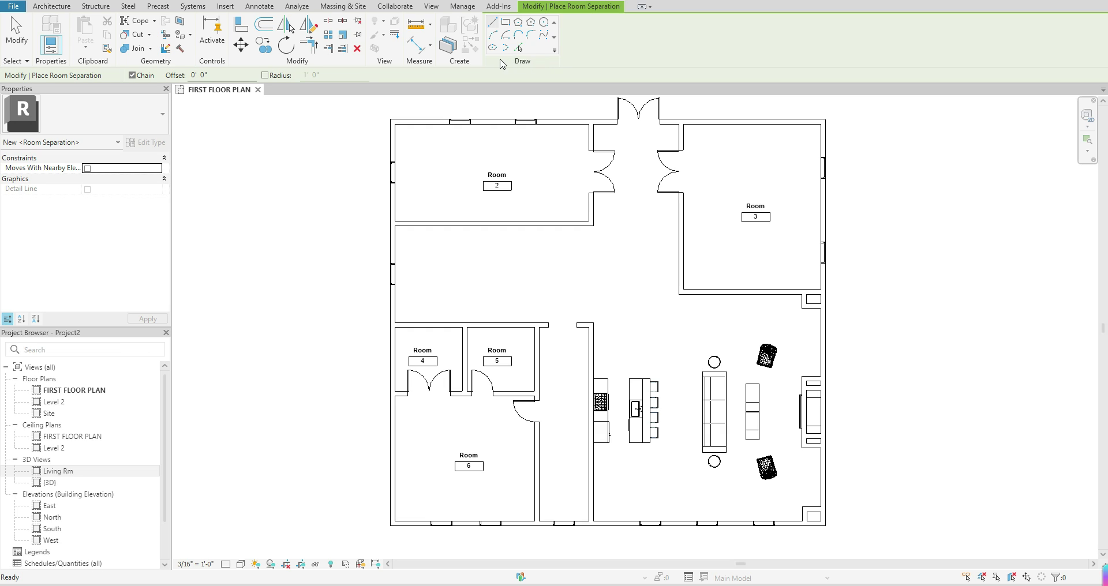
{"action": "left_click", "coordinate": [492, 22]}
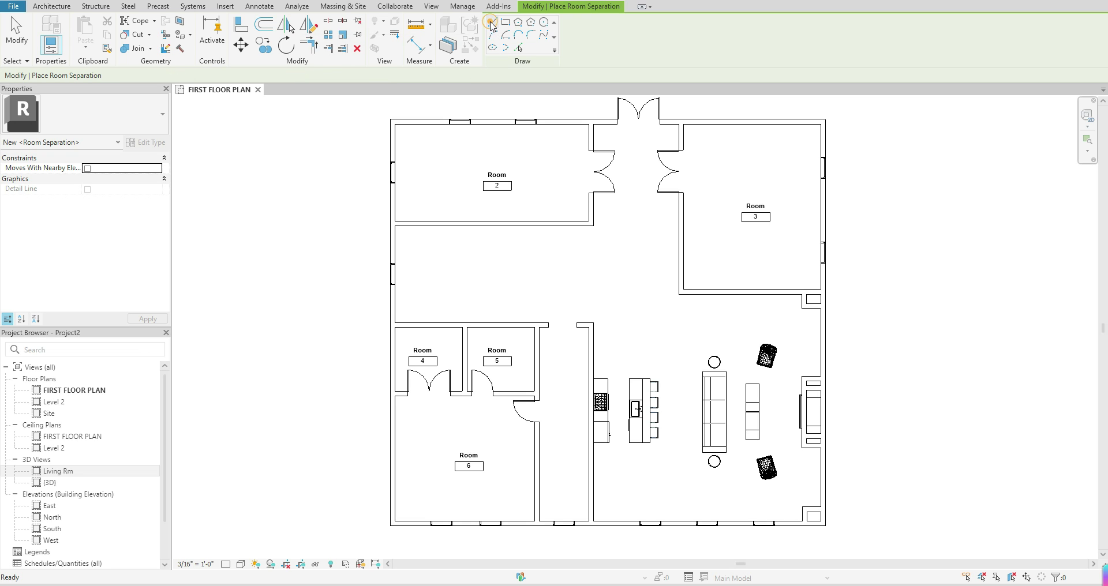
Draw a room separation line across the corridor opening beside room 5, snapping to the wall ends
{"action": "scroll", "coordinate": [576, 366], "scroll_direction": "up", "scroll_amount": 3}
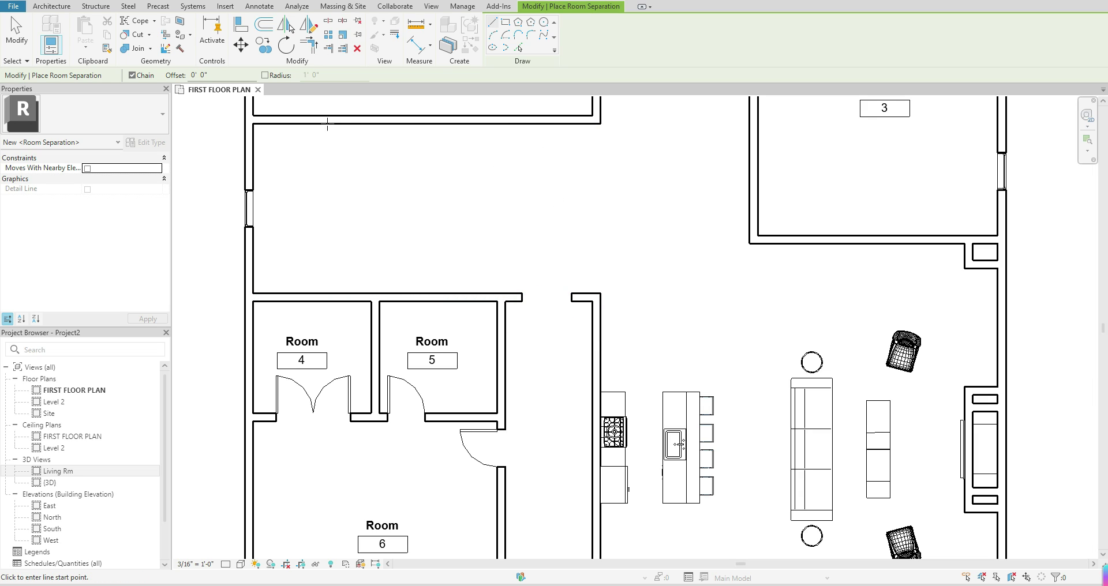
{"action": "left_click", "coordinate": [522, 295]}
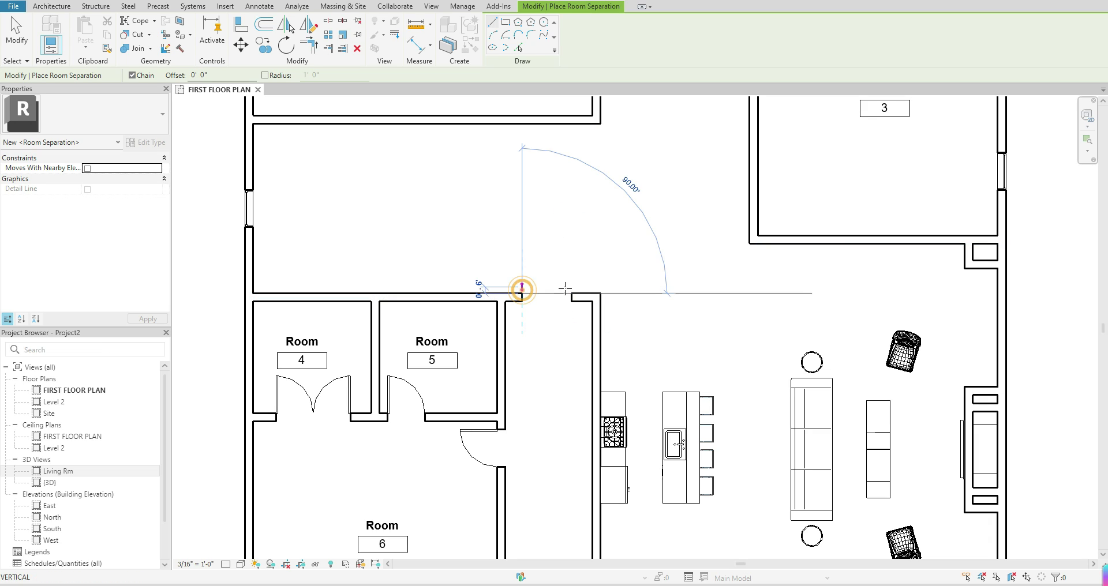
{"action": "left_click", "coordinate": [571, 294]}
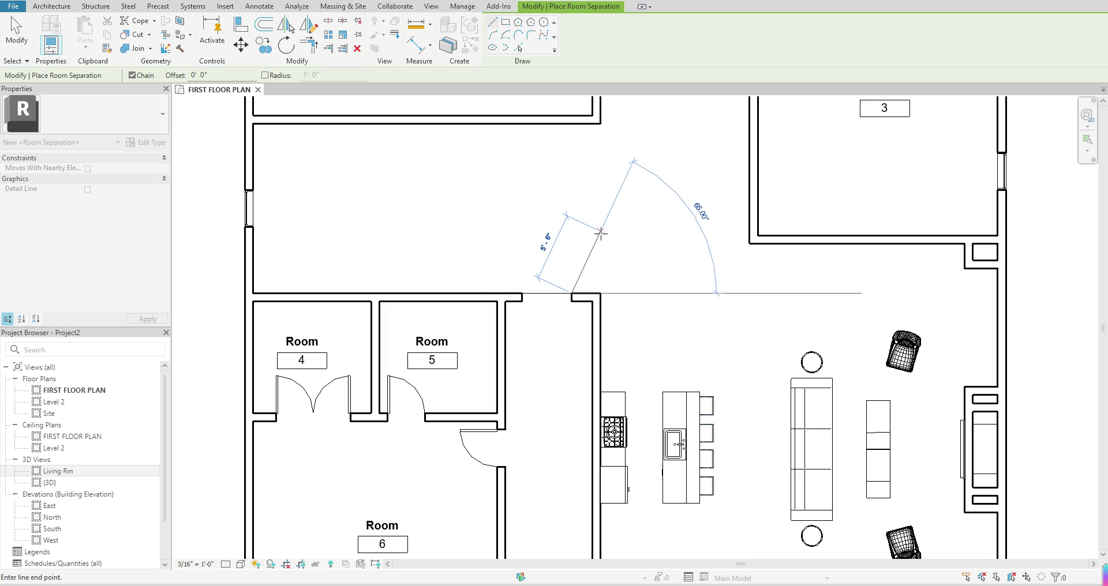
{"action": "key", "text": "Escape"}
{"action": "key", "text": "Escape"}
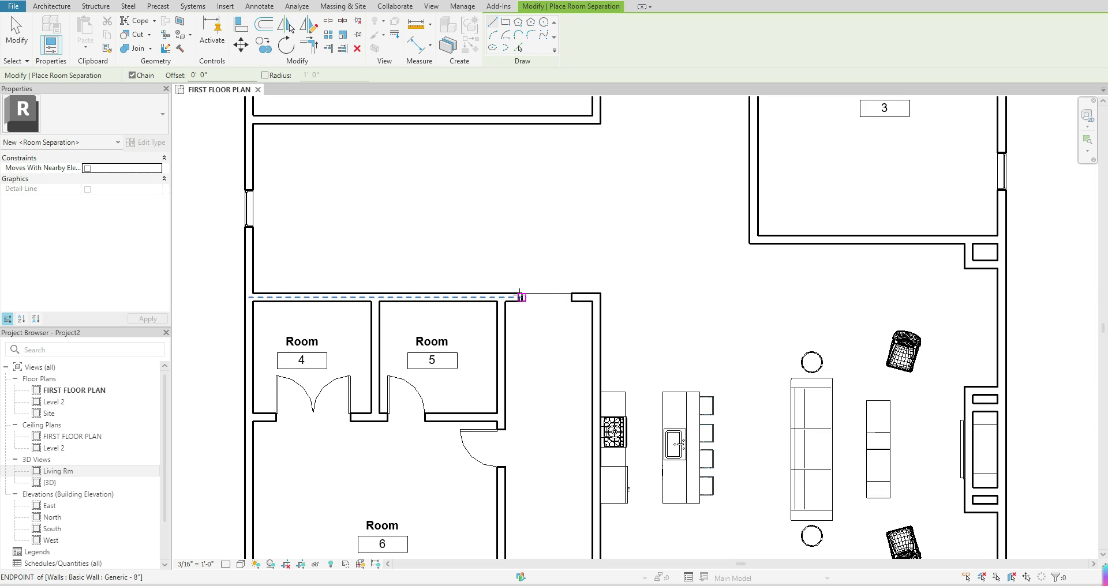
{"action": "left_click", "coordinate": [521, 297]}
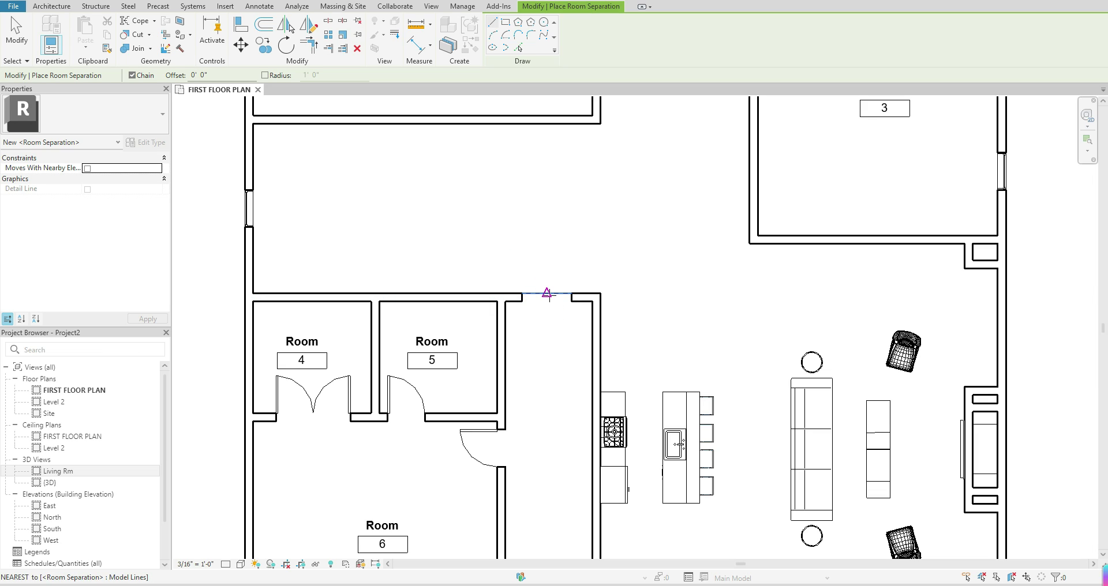
{"action": "left_click", "coordinate": [585, 293]}
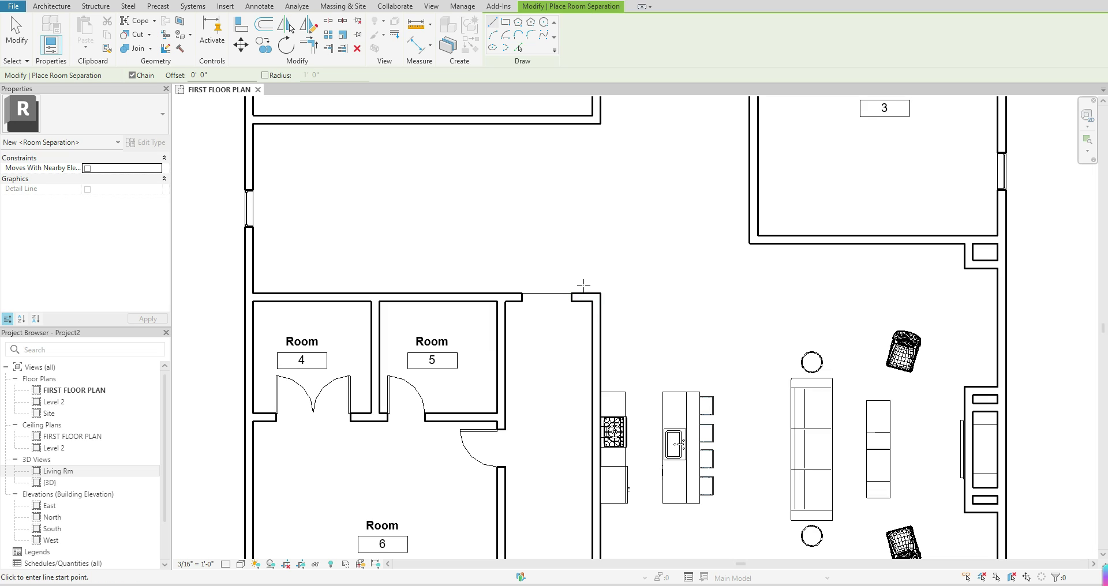
{"action": "left_click", "coordinate": [522, 293]}
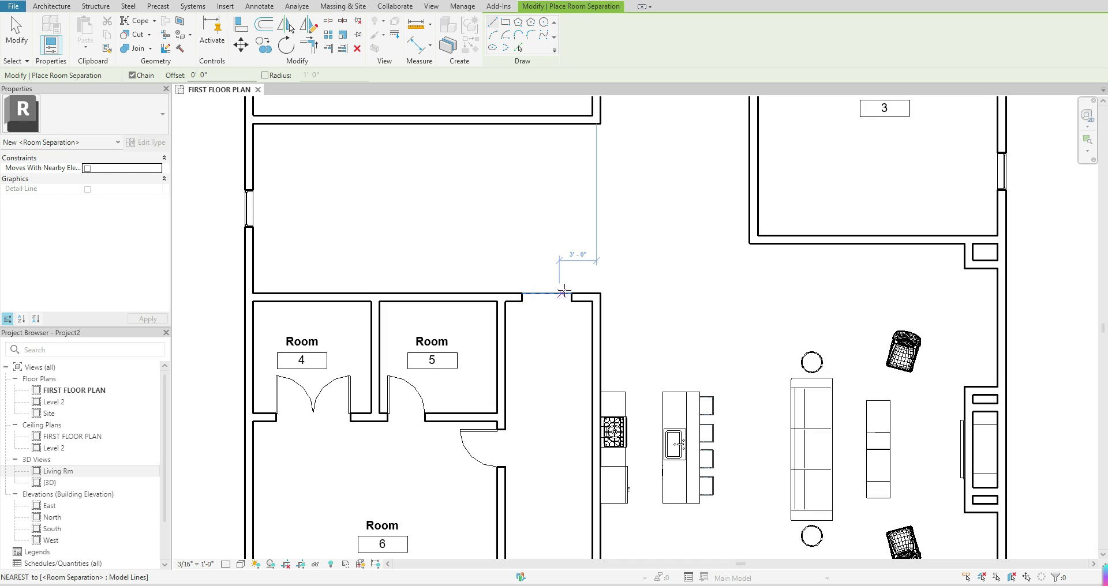
{"action": "left_click", "coordinate": [572, 293]}
{"action": "key", "text": "Escape"}
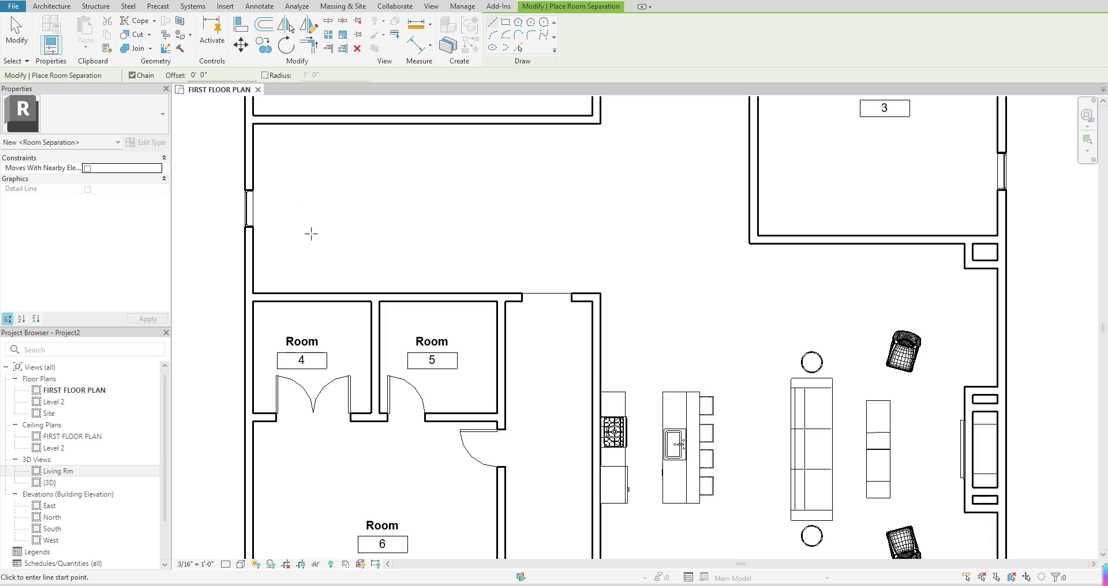
Draw two vertical separation lines: hall from kitchen, and kitchen from living area down to the bottom wall
{"action": "left_click", "coordinate": [600, 123]}
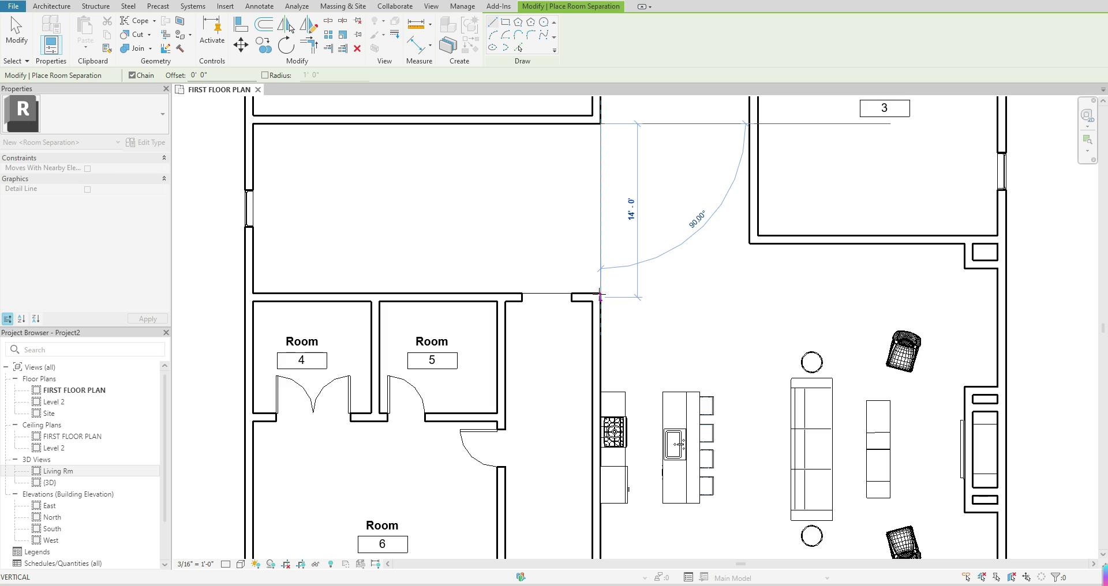
{"action": "left_click", "coordinate": [600, 293]}
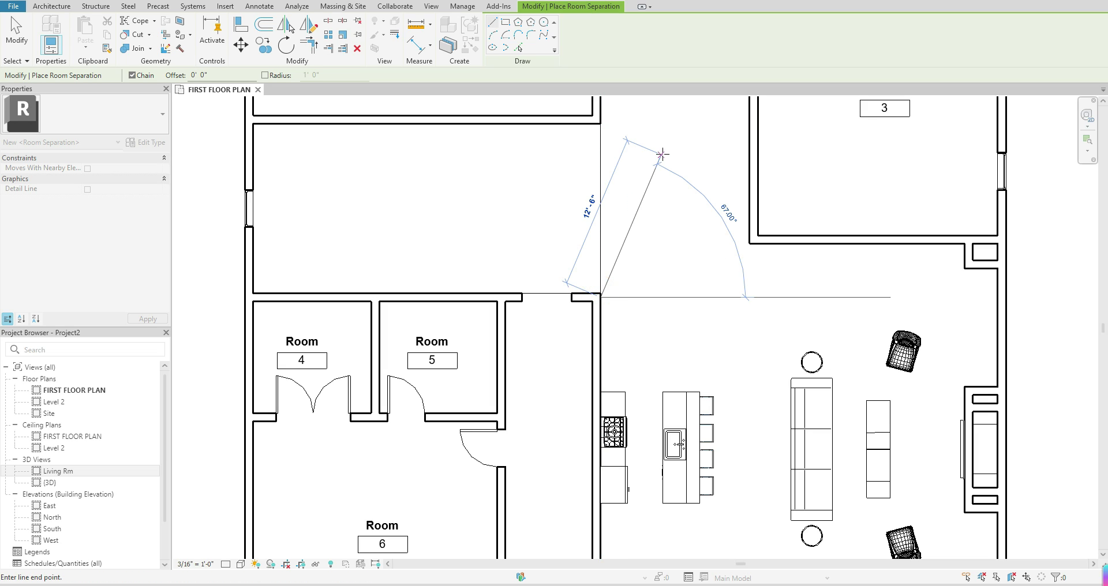
{"action": "key", "text": "Escape"}
{"action": "key", "text": "Escape"}
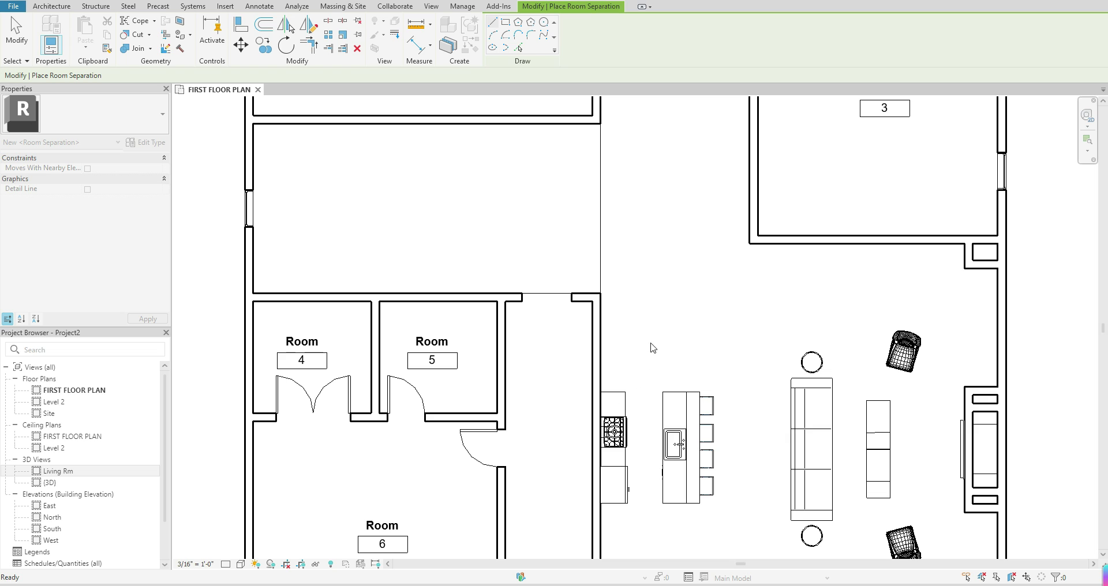
{"action": "middle_click_drag", "start_coordinate": [702, 337], "coordinate": [586, 236]}
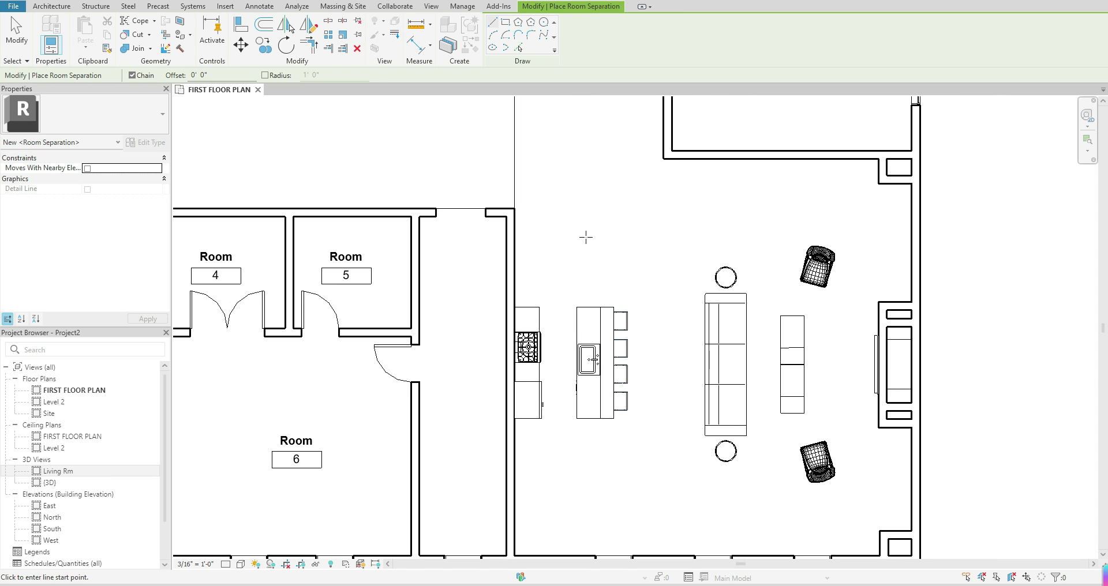
{"action": "middle_click_drag", "start_coordinate": [736, 425], "coordinate": [695, 388]}
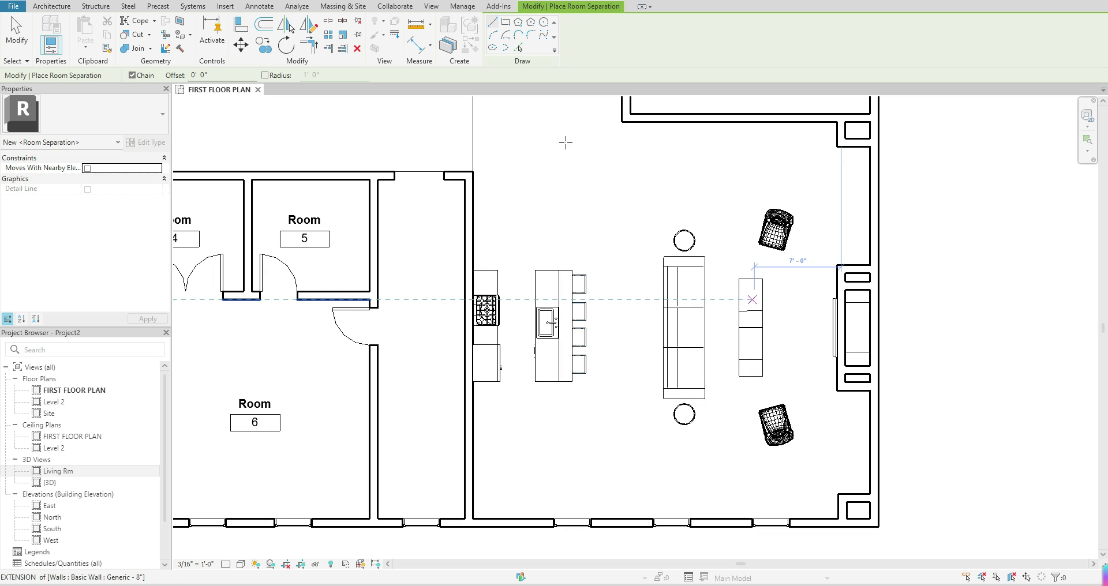
{"action": "left_click", "coordinate": [621, 122]}
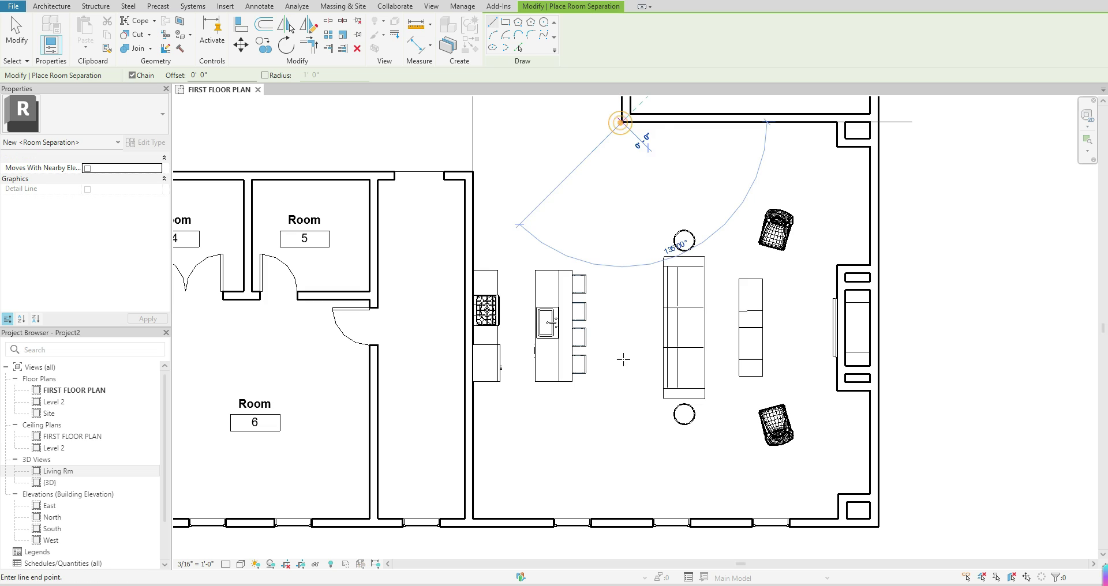
{"action": "left_click", "coordinate": [621, 518]}
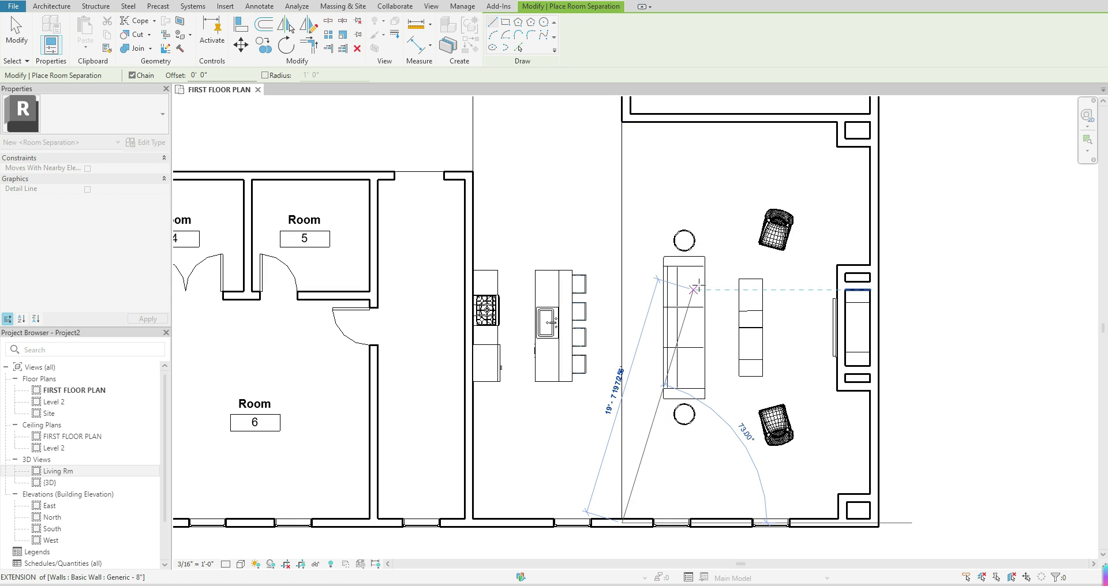
{"action": "key", "text": "Escape"}
{"action": "key", "text": "Escape"}
{"action": "scroll", "coordinate": [673, 323], "scroll_direction": "down", "scroll_amount": 1}
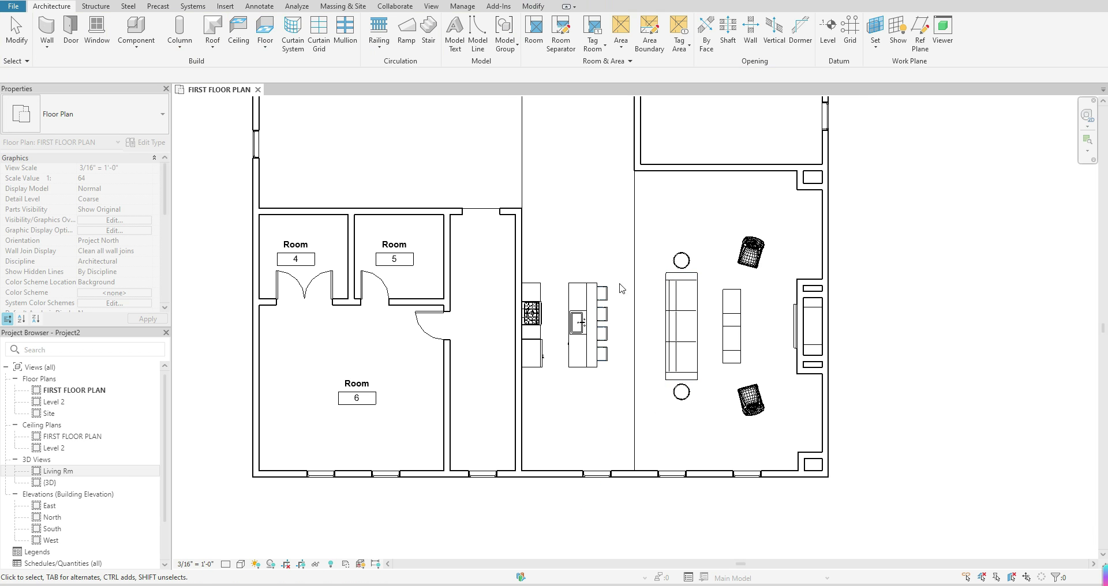
{"action": "scroll", "coordinate": [663, 346], "scroll_direction": "down", "scroll_amount": 2}
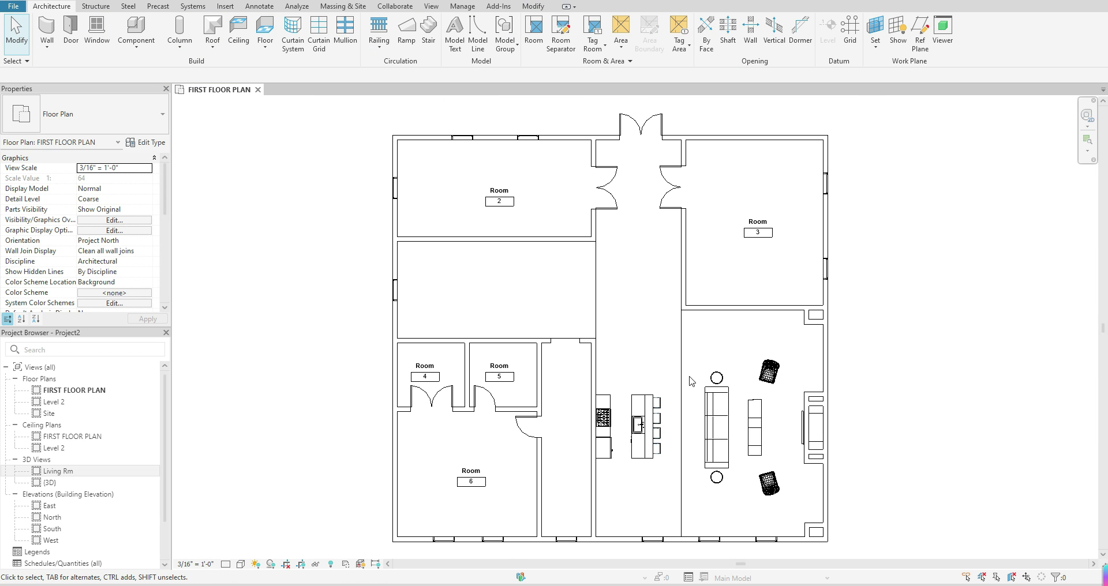
{"action": "middle_click_drag", "start_coordinate": [703, 439], "coordinate": [680, 409]}
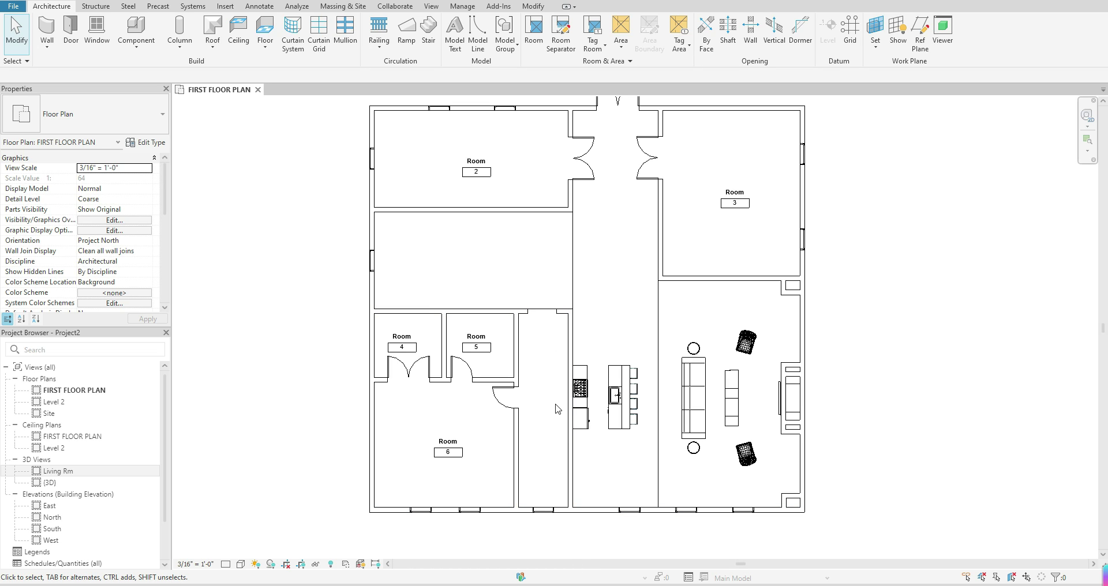
Place rooms 7–10 in the middle space, corridor, hall and living room
{"action": "left_click", "coordinate": [534, 27]}
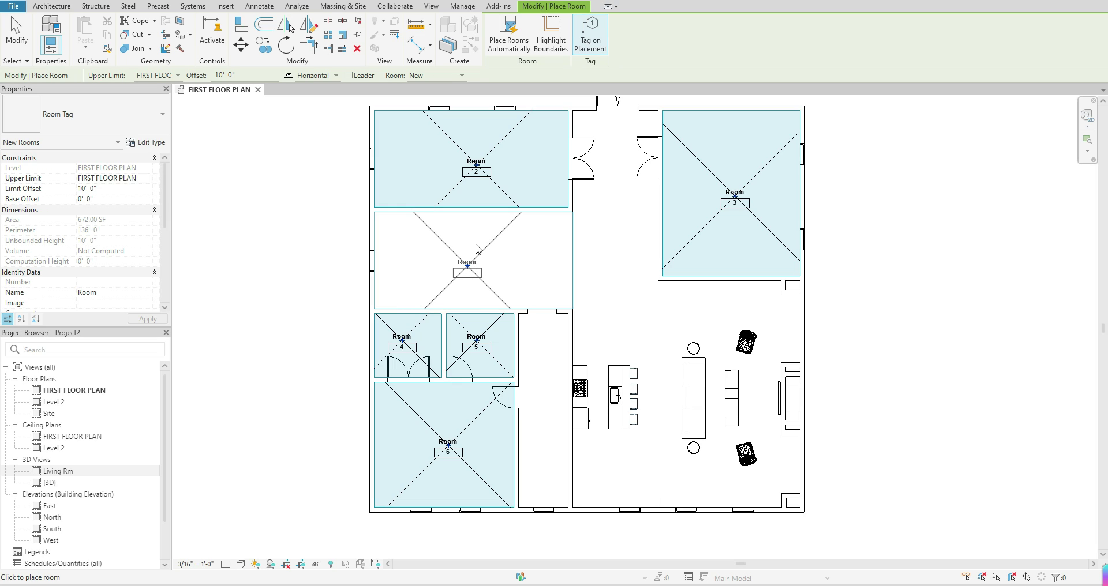
{"action": "left_click", "coordinate": [475, 253]}
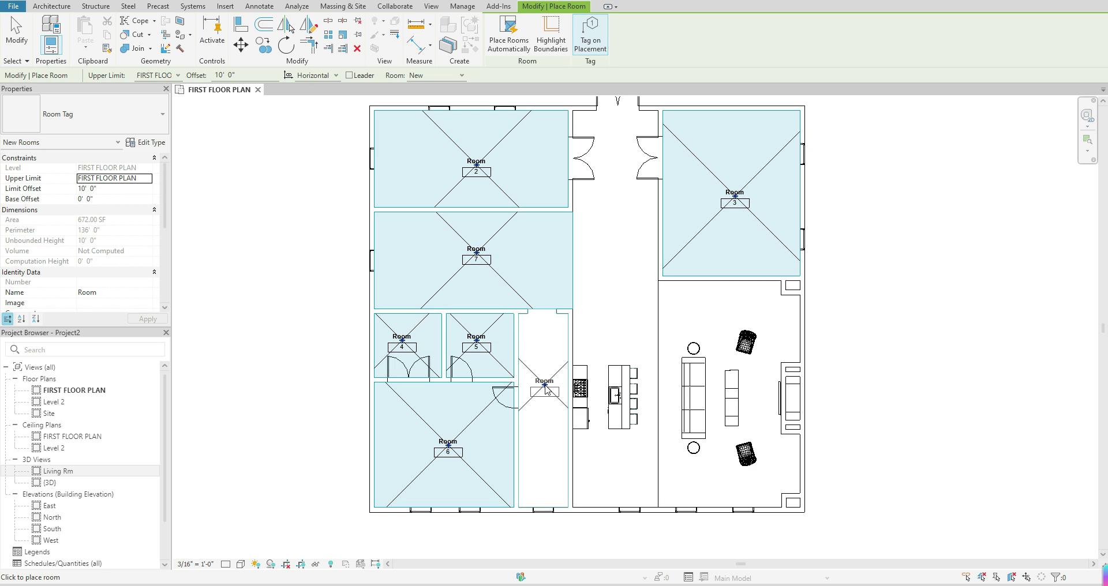
{"action": "left_click", "coordinate": [549, 389]}
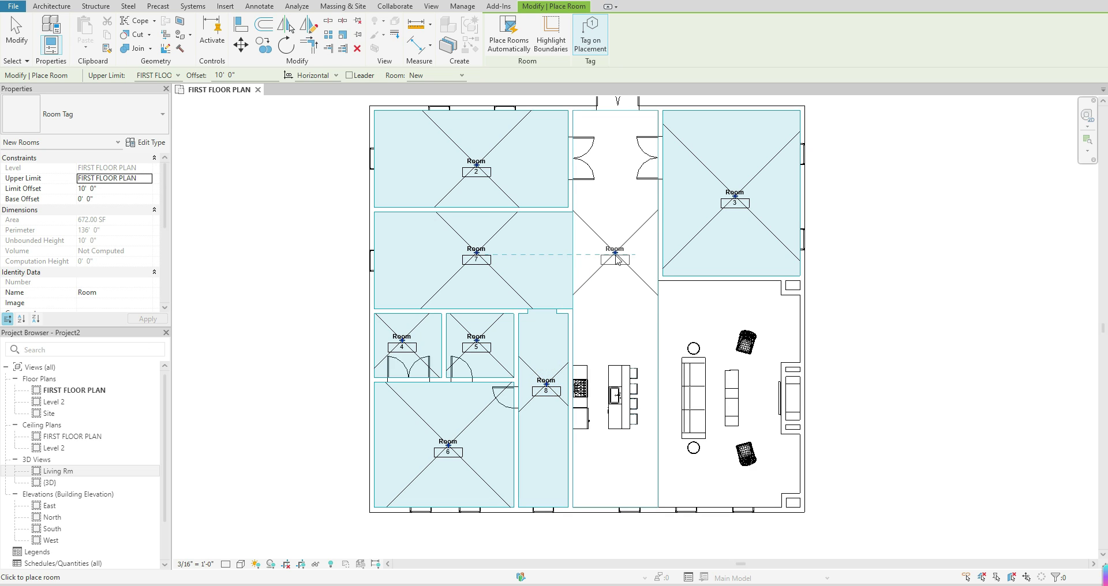
{"action": "left_click", "coordinate": [619, 260]}
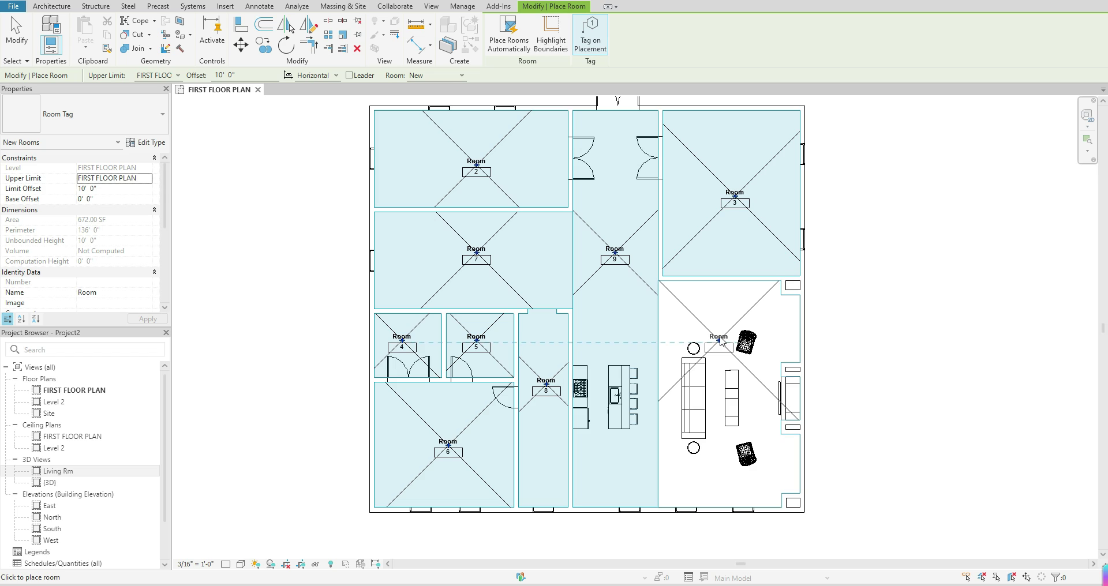
{"action": "left_click", "coordinate": [722, 335]}
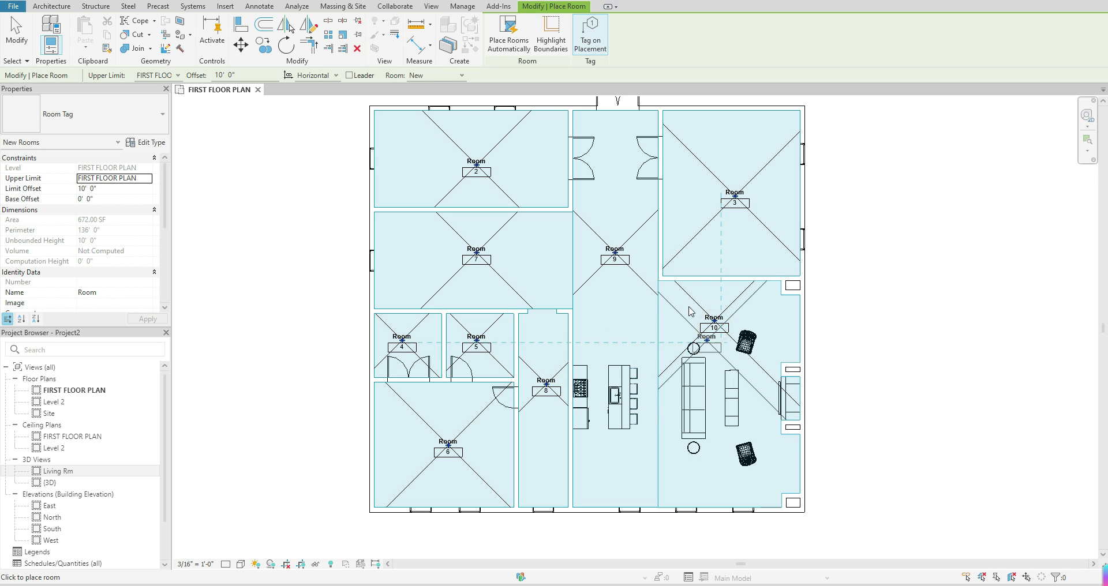
{"action": "key", "text": "Escape"}
{"action": "key", "text": "Escape"}
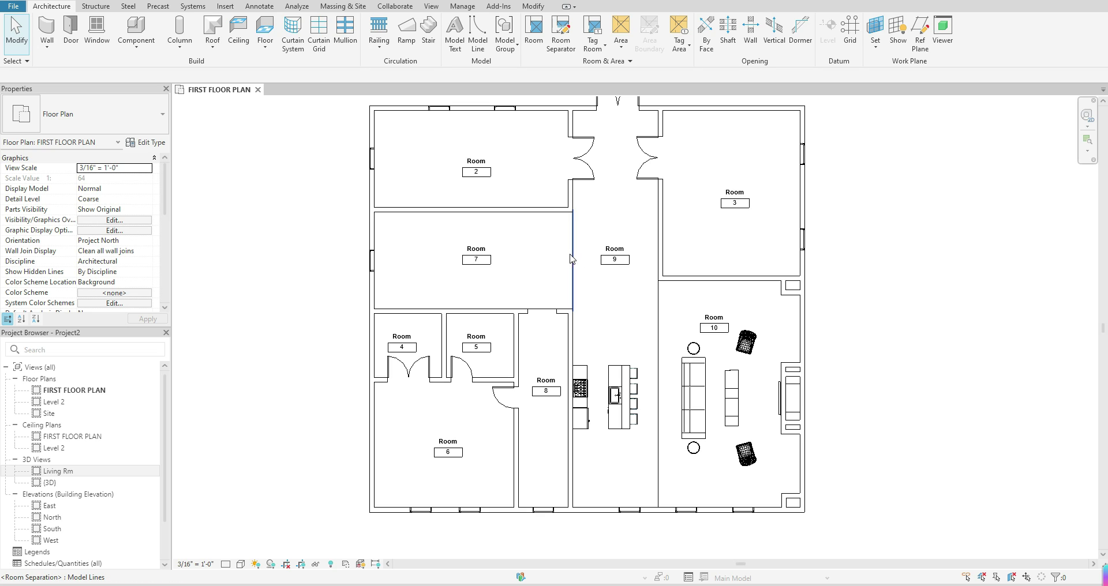
Select the three separation lines around the hall and hide them with Hide in View > Elements
{"action": "left_click", "coordinate": [573, 260]}
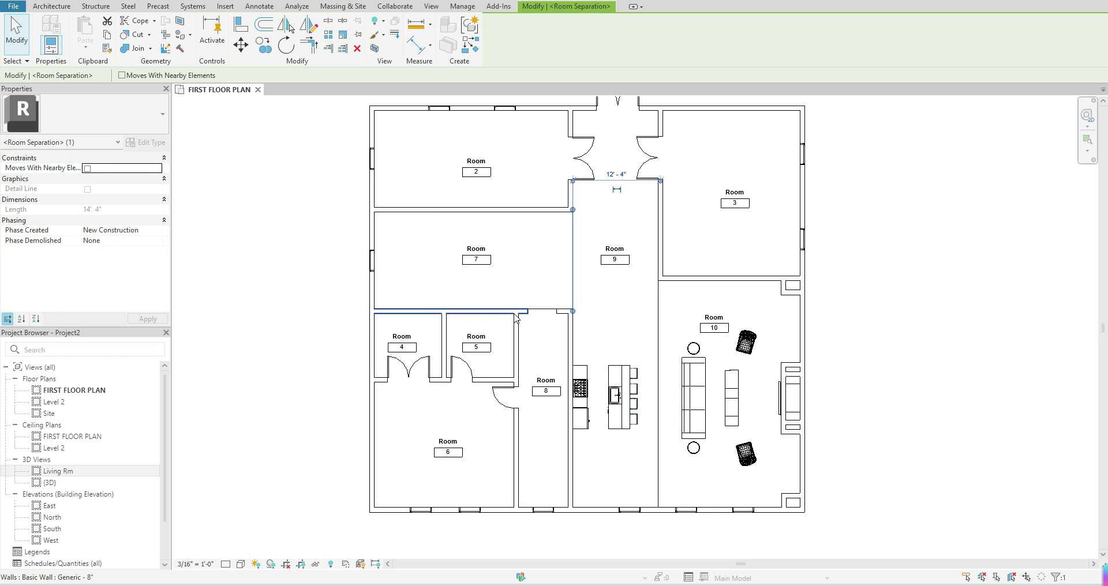
{"action": "left_click", "coordinate": [548, 310], "text": "ctrl"}
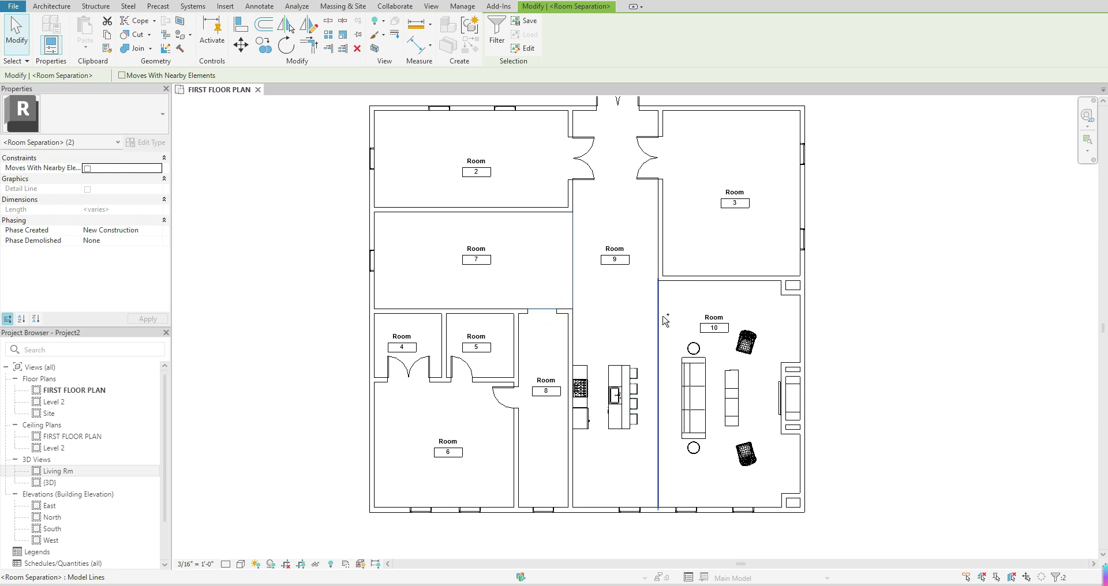
{"action": "left_click", "coordinate": [663, 319], "text": "ctrl"}
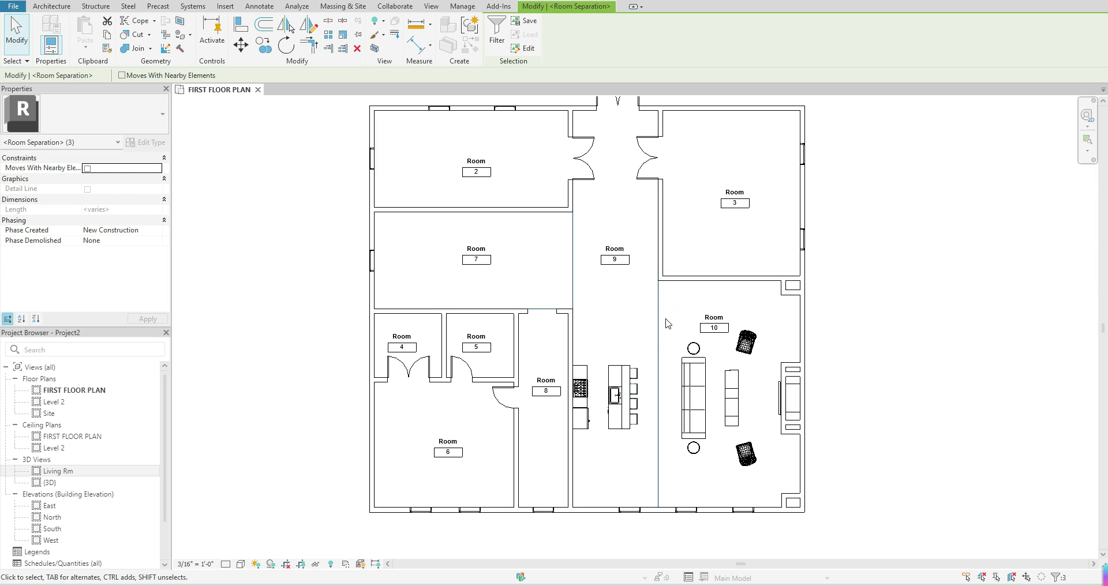
{"action": "right_click", "coordinate": [674, 326]}
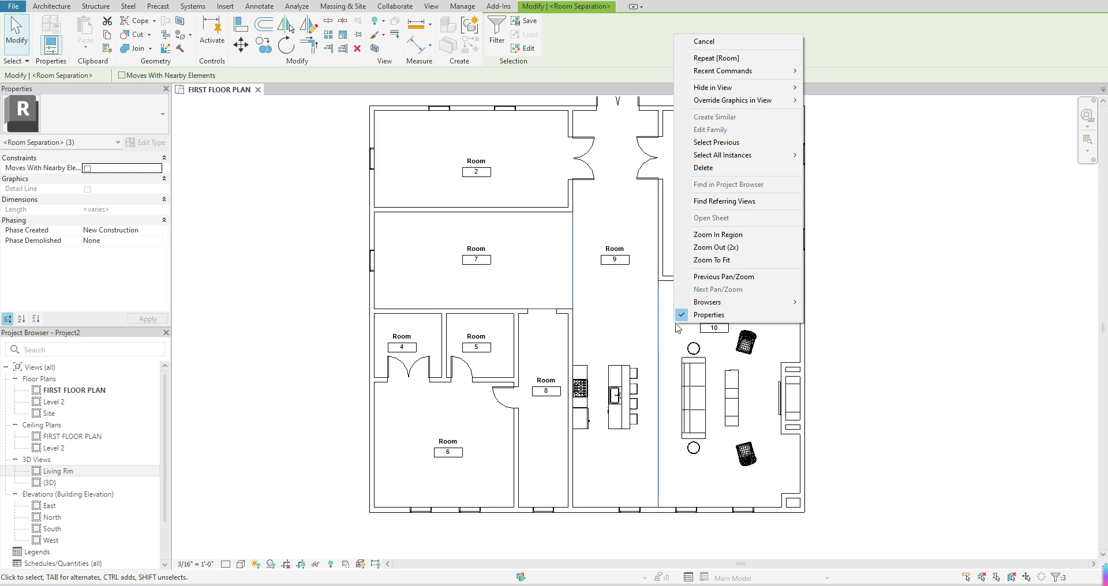
{"action": "mouse_move", "coordinate": [714, 92]}
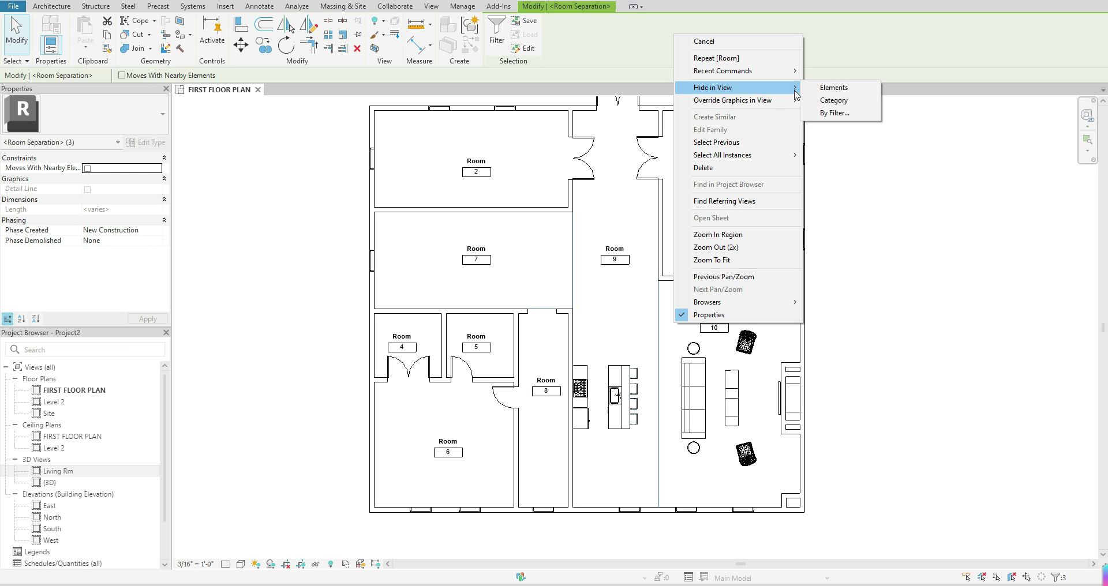
{"action": "left_click", "coordinate": [826, 90]}
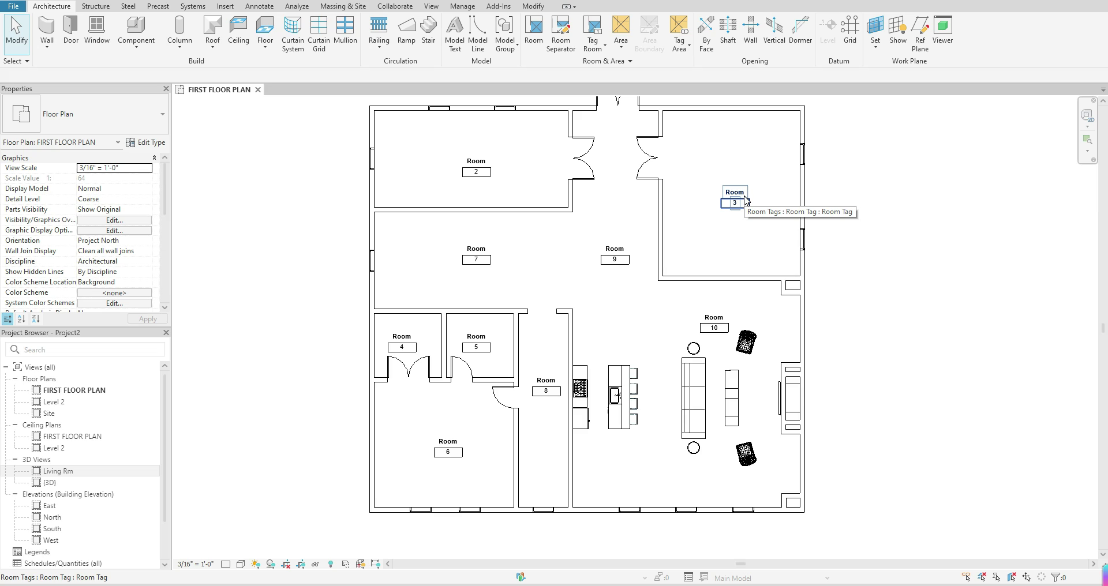
Rename room 3's tag to Study
{"action": "left_click", "coordinate": [745, 202]}
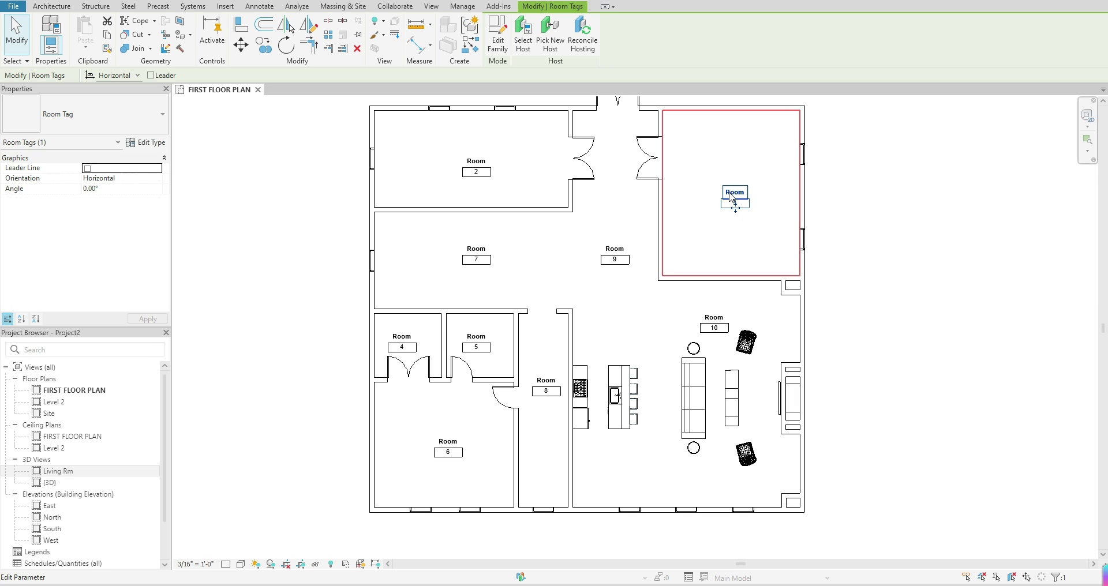
{"action": "left_click", "coordinate": [730, 196]}
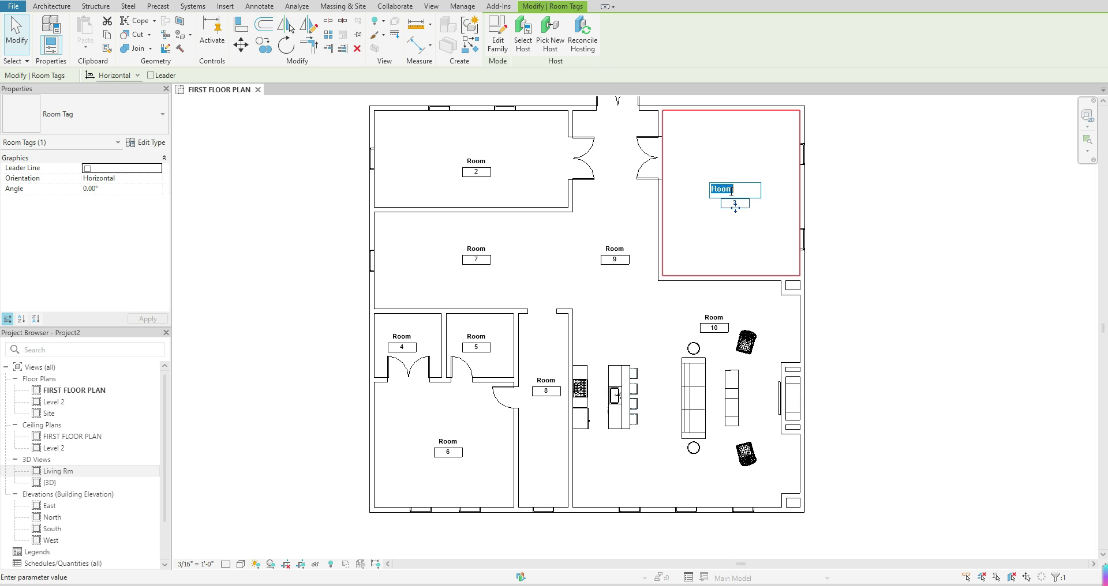
{"action": "type", "text": "Study"}
{"action": "key", "text": "Return"}
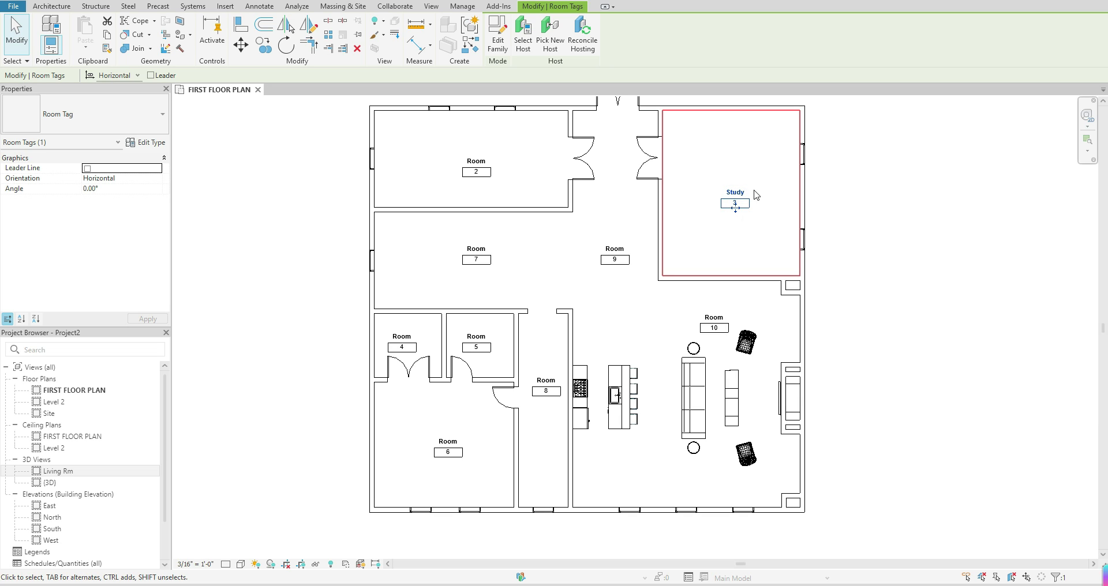
Rename room 2's tag to Office
{"action": "left_click", "coordinate": [482, 164]}
{"action": "left_click", "coordinate": [481, 158]}
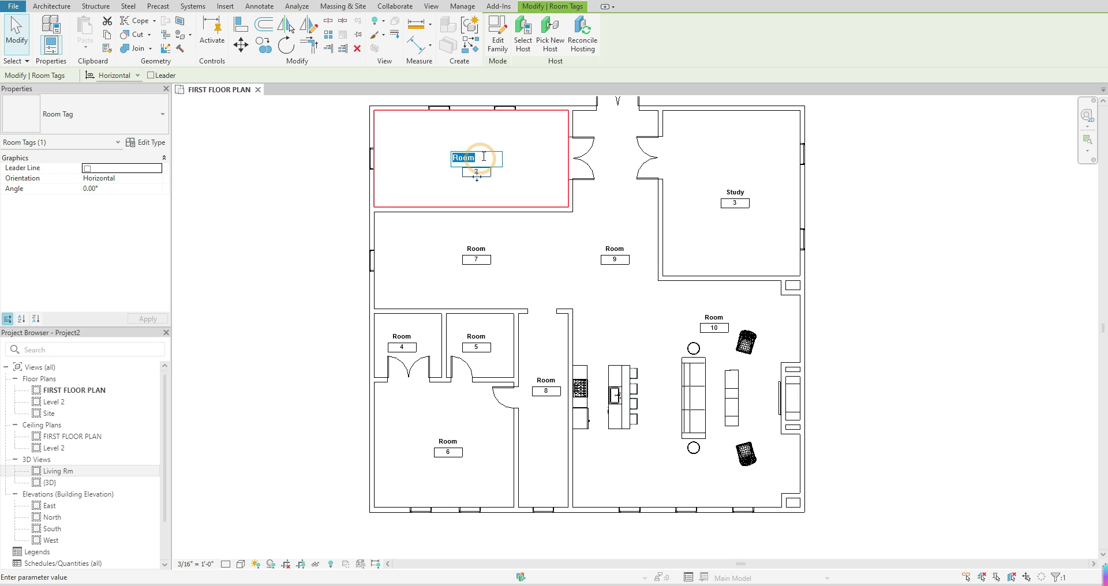
{"action": "type", "text": "Office"}
{"action": "left_click", "coordinate": [1014, 213]}
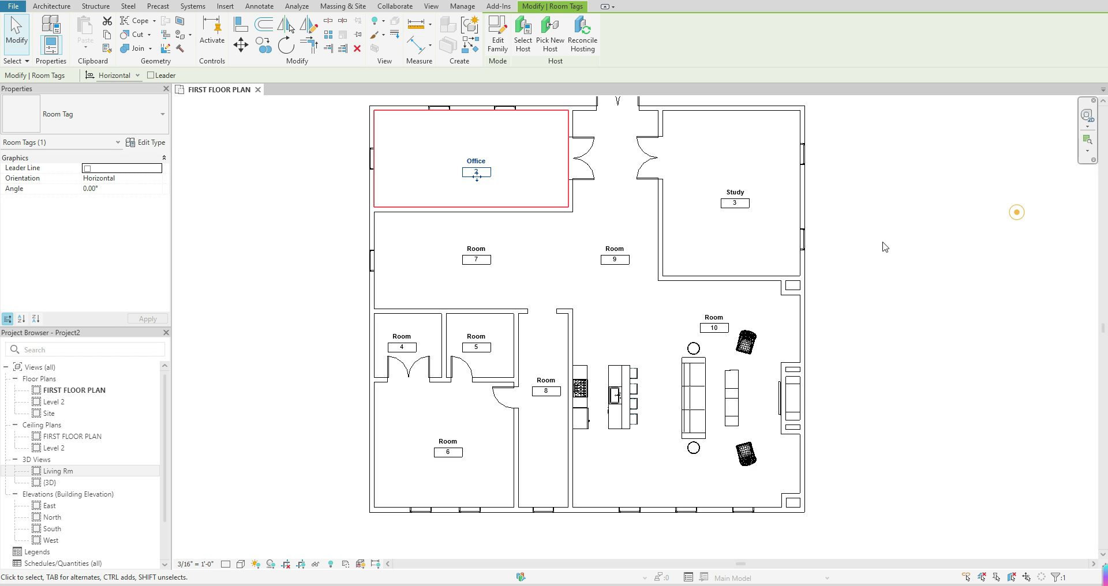
Rename room 7's tag to Dining Rm, correcting a typo, then clear the selection
{"action": "left_click", "coordinate": [477, 259]}
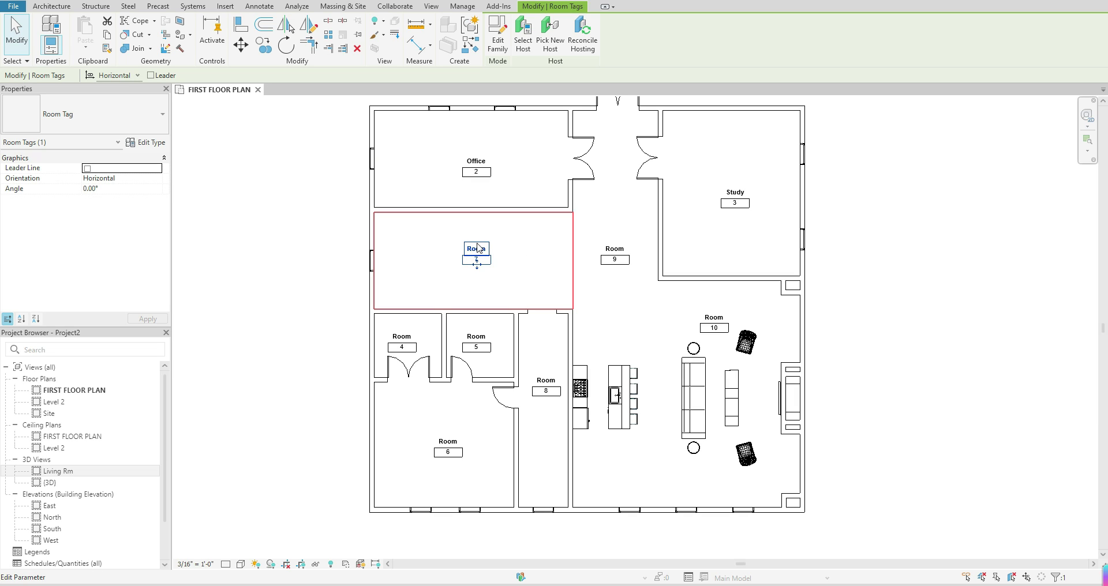
{"action": "left_click", "coordinate": [478, 248]}
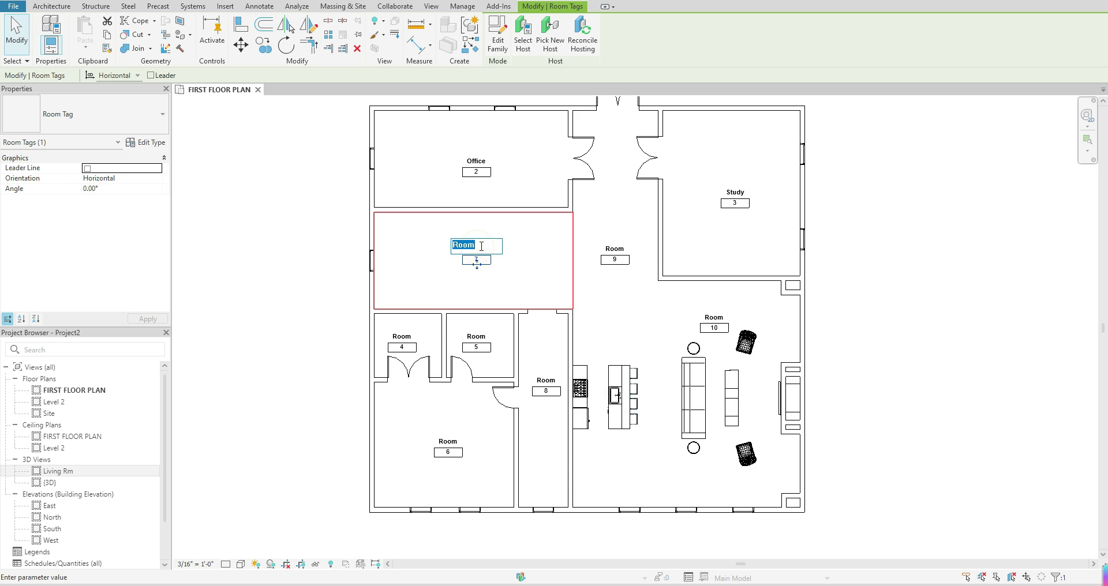
{"action": "type", "text": "Dinign"}
{"action": "key", "text": "BackSpace"}
{"action": "key", "text": "BackSpace"}
{"action": "type", "text": "ng Rm"}
{"action": "left_click", "coordinate": [935, 314]}
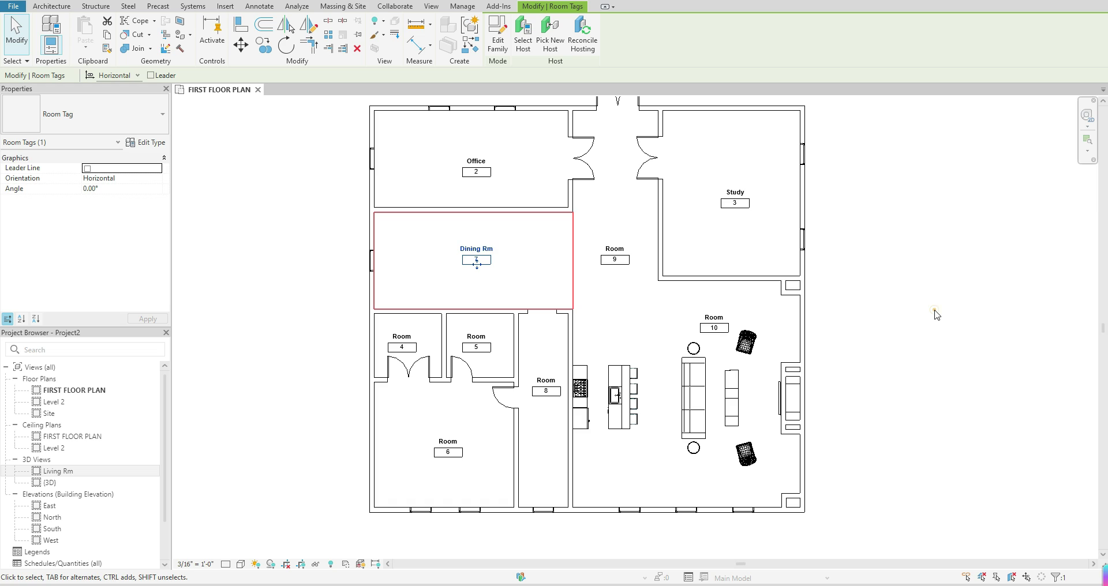
{"action": "left_click", "coordinate": [910, 279]}
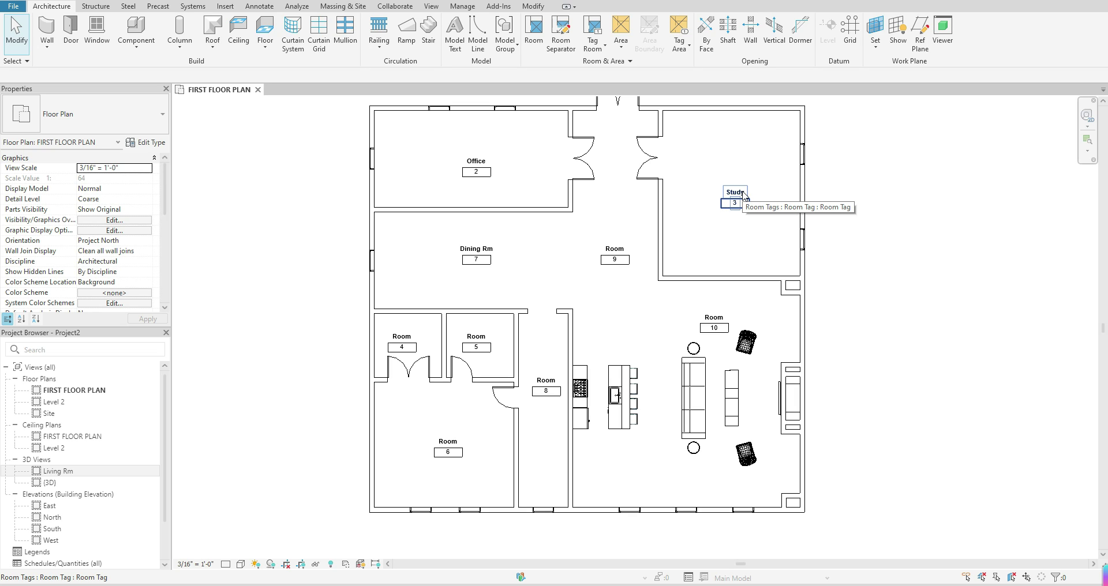
Change the Study tag's room number from 3 to 100
{"action": "left_click", "coordinate": [743, 198]}
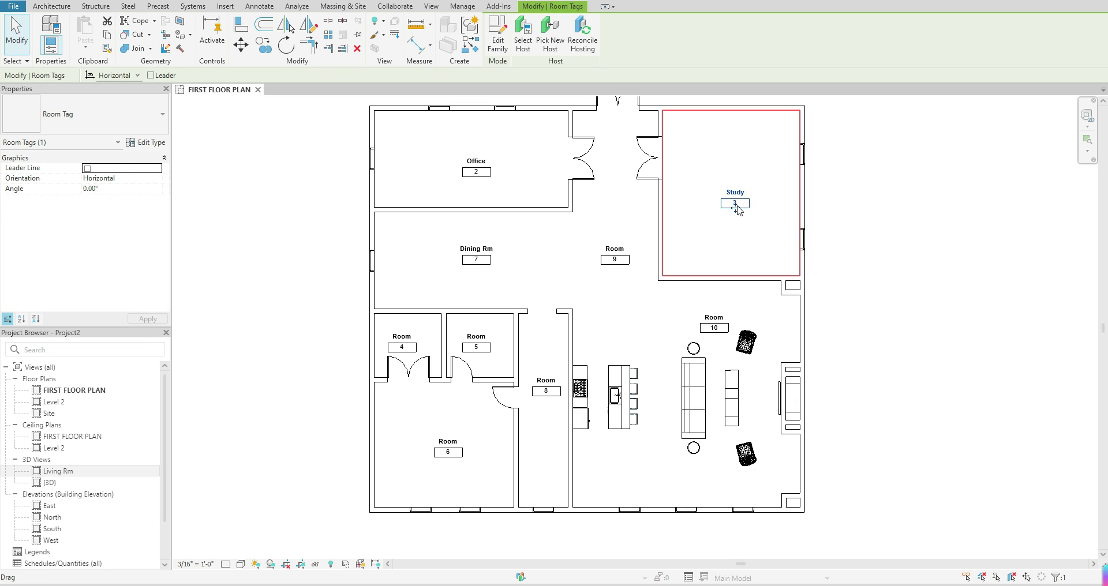
{"action": "left_click", "coordinate": [735, 203]}
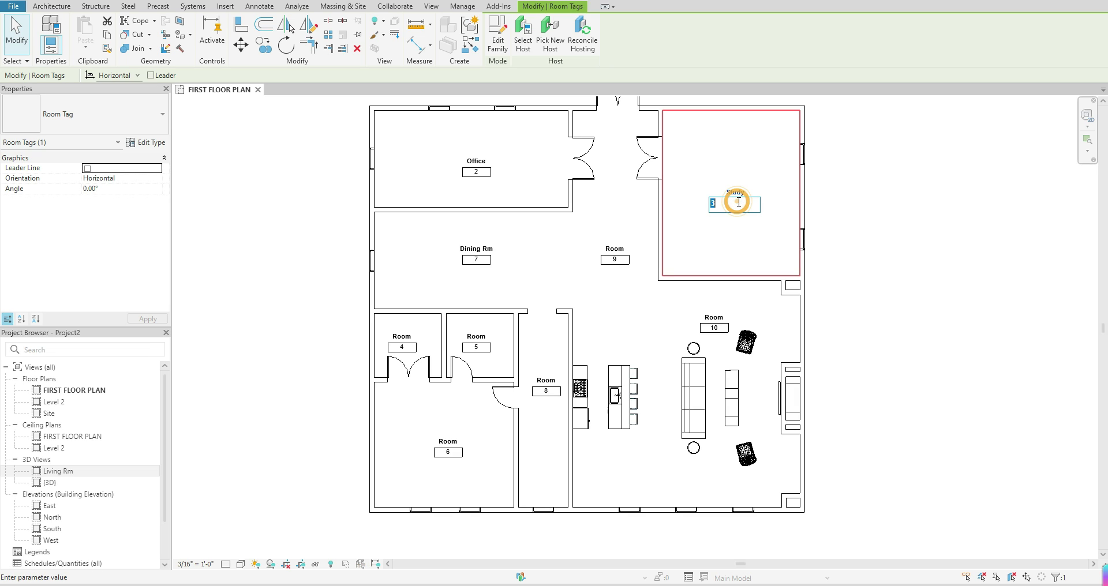
{"action": "type", "text": "100"}
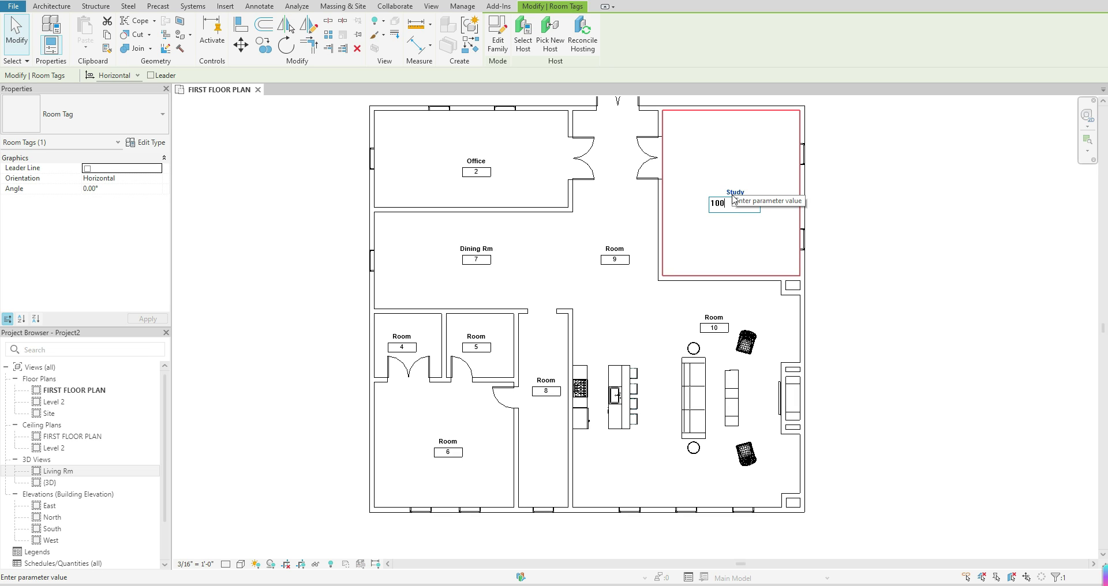
{"action": "key", "text": "Return"}
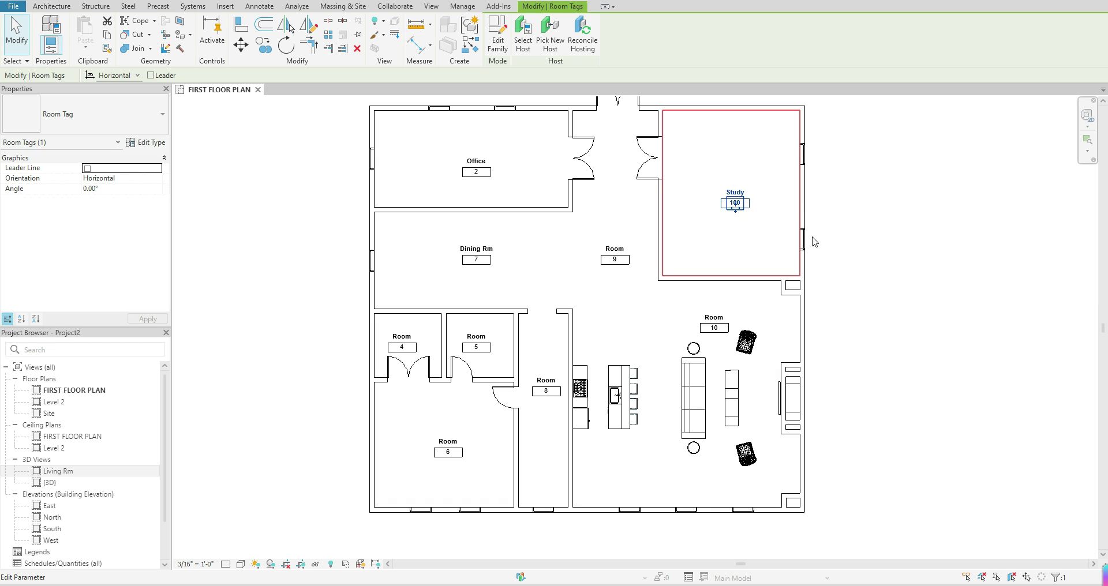
{"action": "left_click", "coordinate": [872, 246]}
{"action": "left_click", "coordinate": [871, 244]}
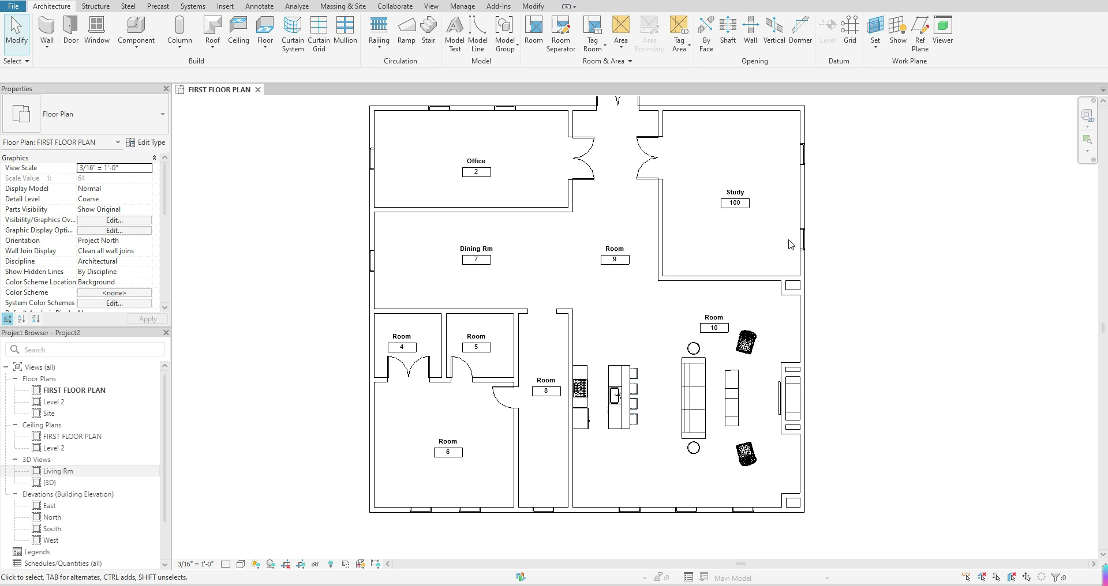
Switch the Study tag to the Room Tag With Area type so 451 SF appears
{"action": "left_click", "coordinate": [741, 201]}
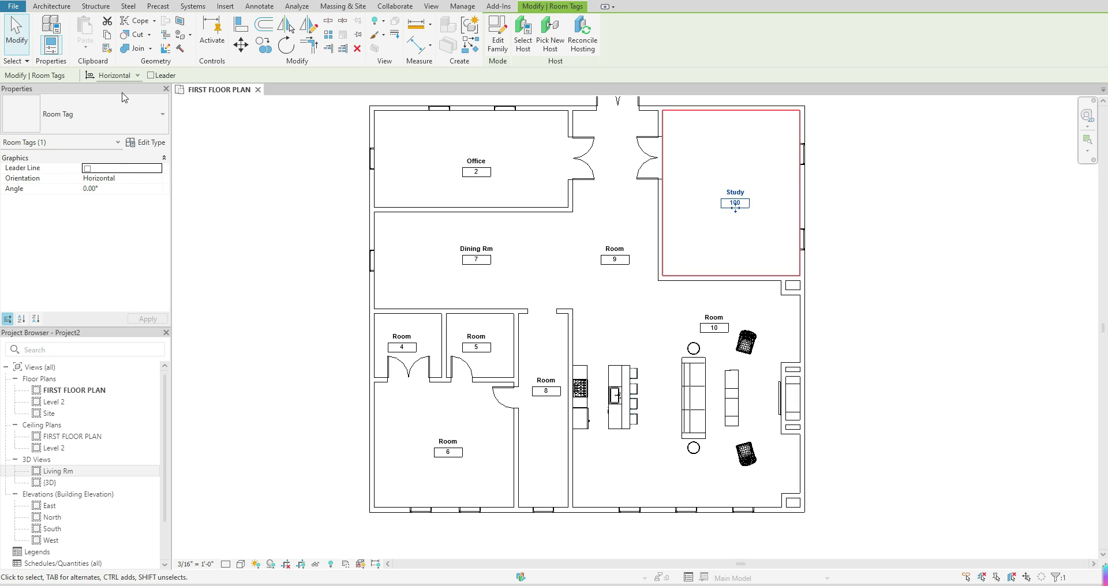
{"action": "left_click", "coordinate": [163, 116]}
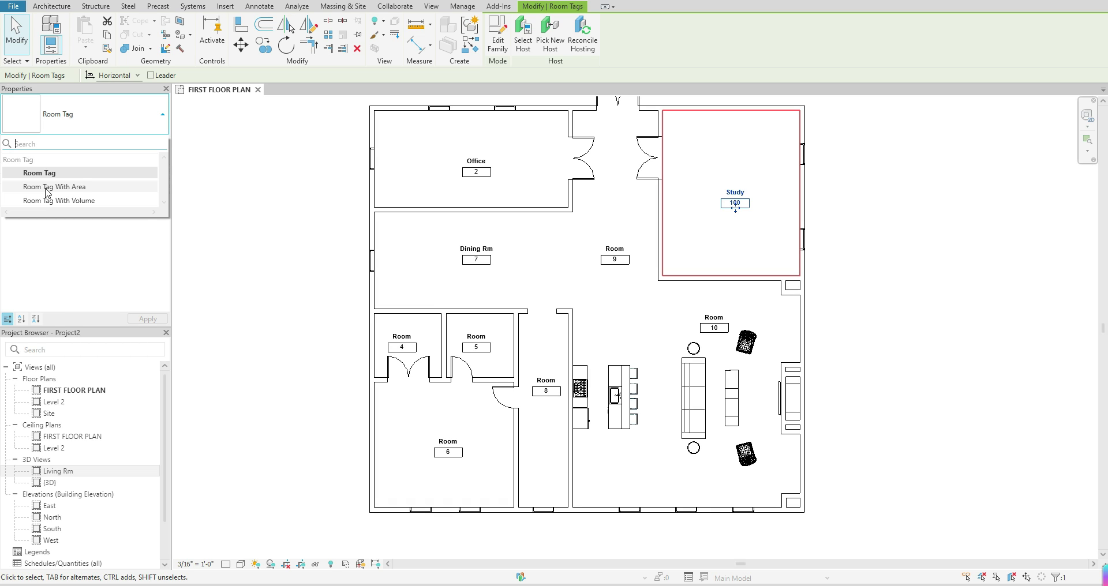
{"action": "left_click", "coordinate": [48, 186]}
{"action": "left_click", "coordinate": [759, 231]}
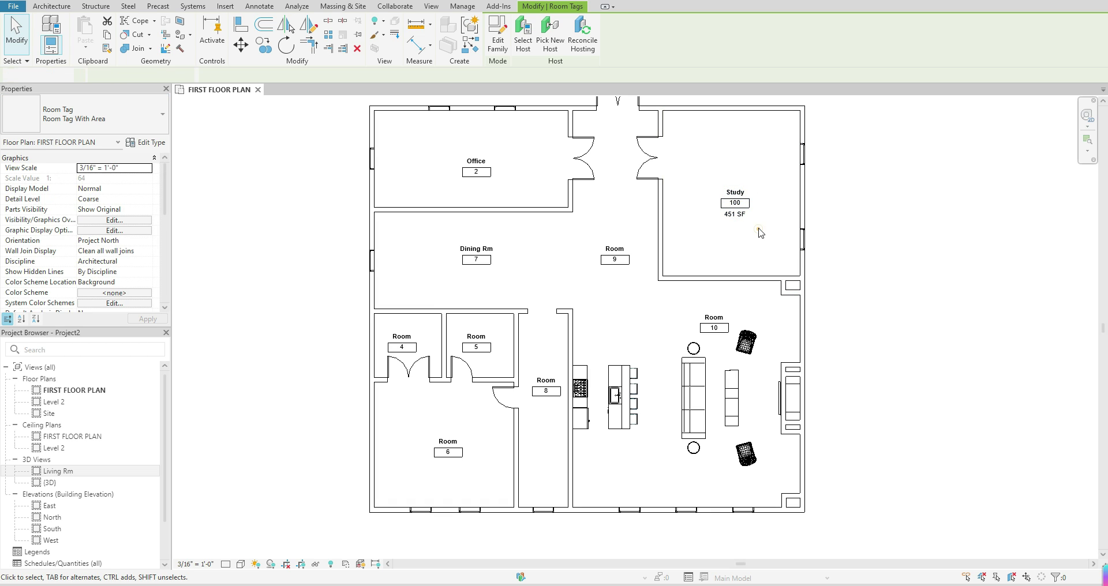